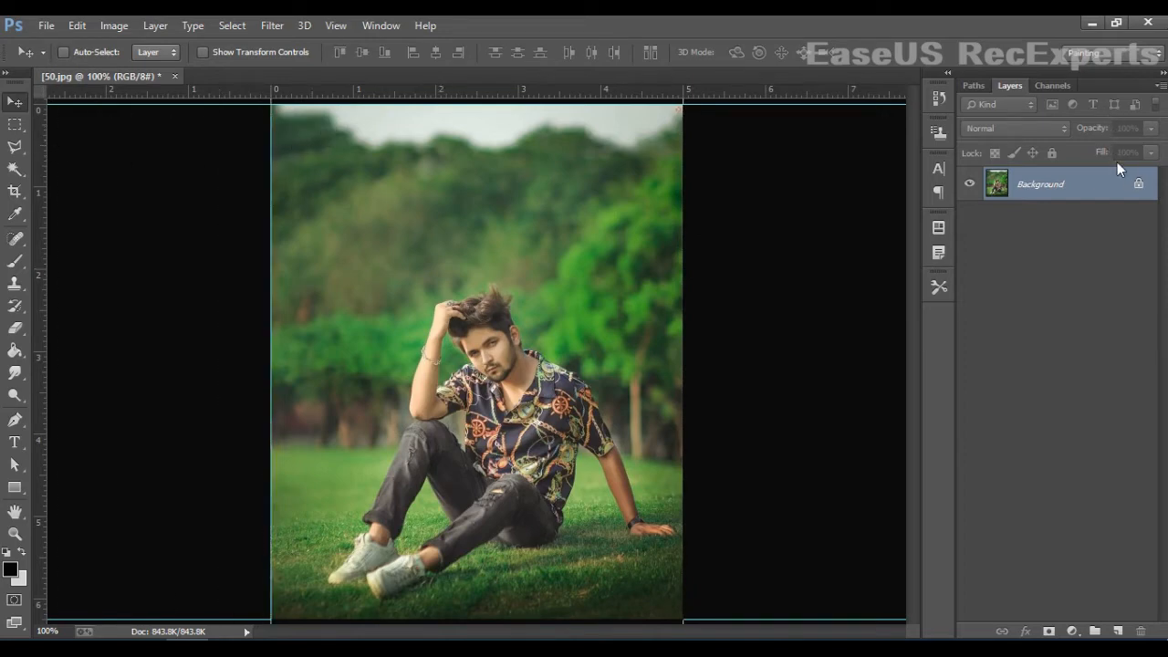
- Convert the locked Background into a regular layer and check it by toggling its visibility
click(1139, 184)
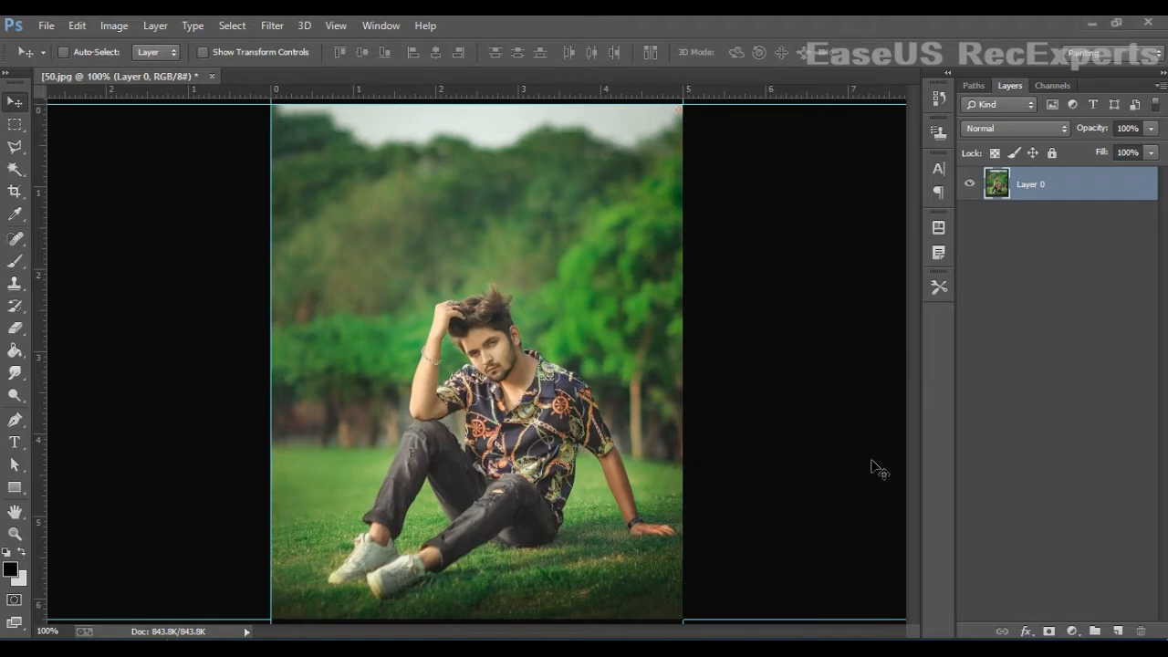
click(970, 184)
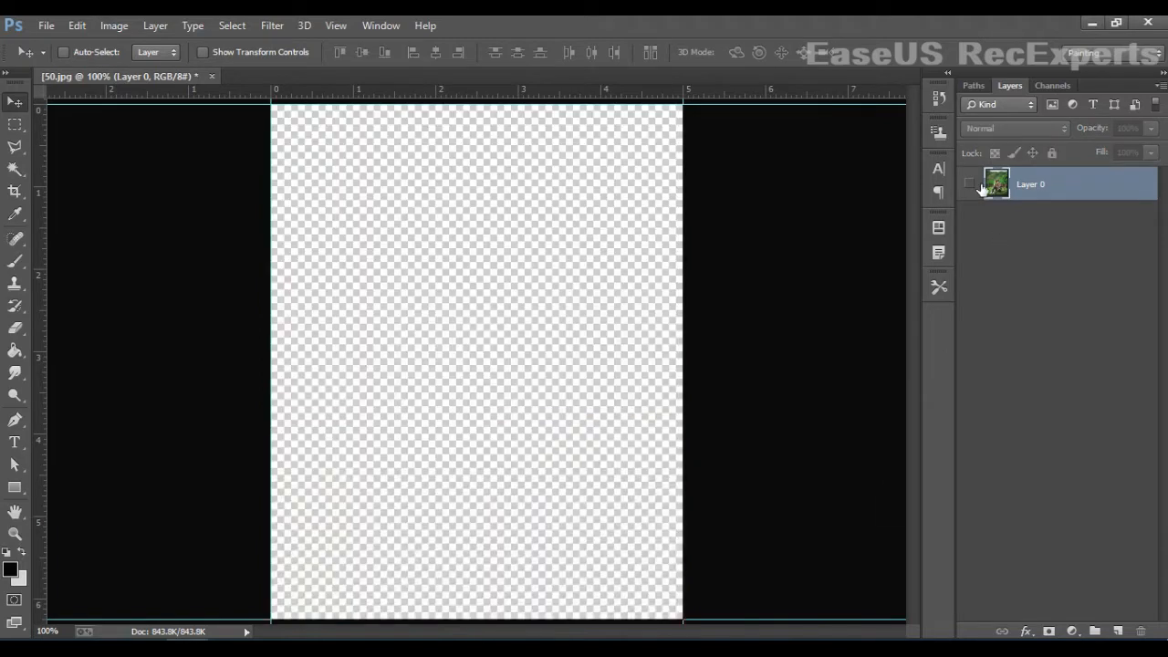
click(970, 184)
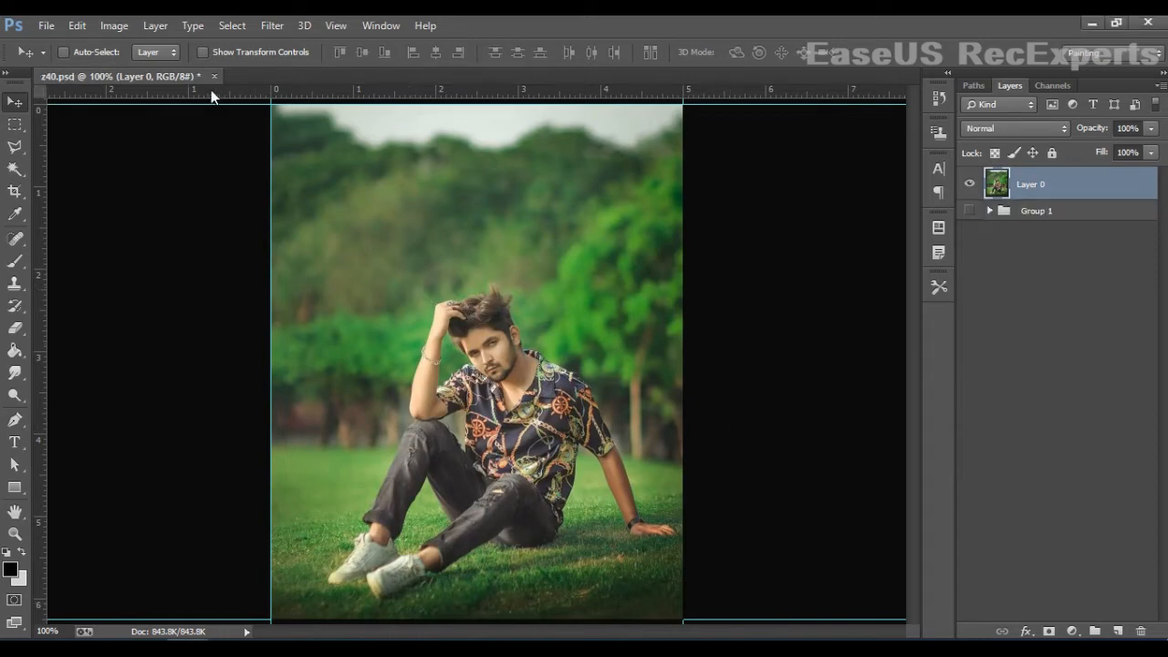
click(13, 119)
click(13, 103)
click(1072, 631)
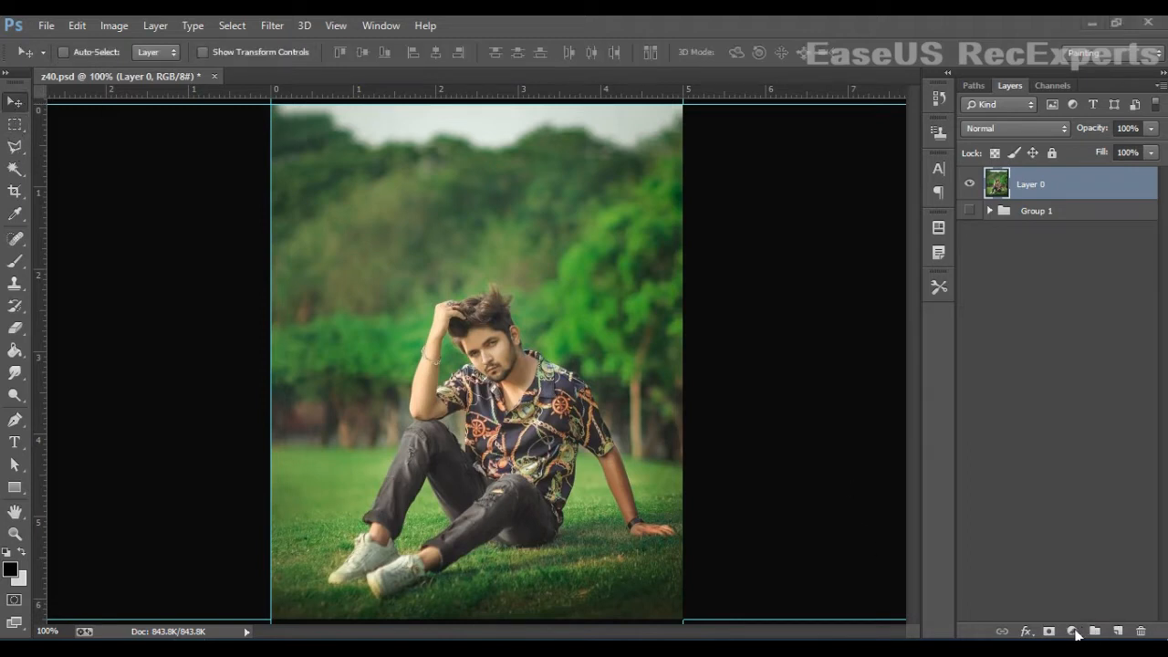
click(826, 535)
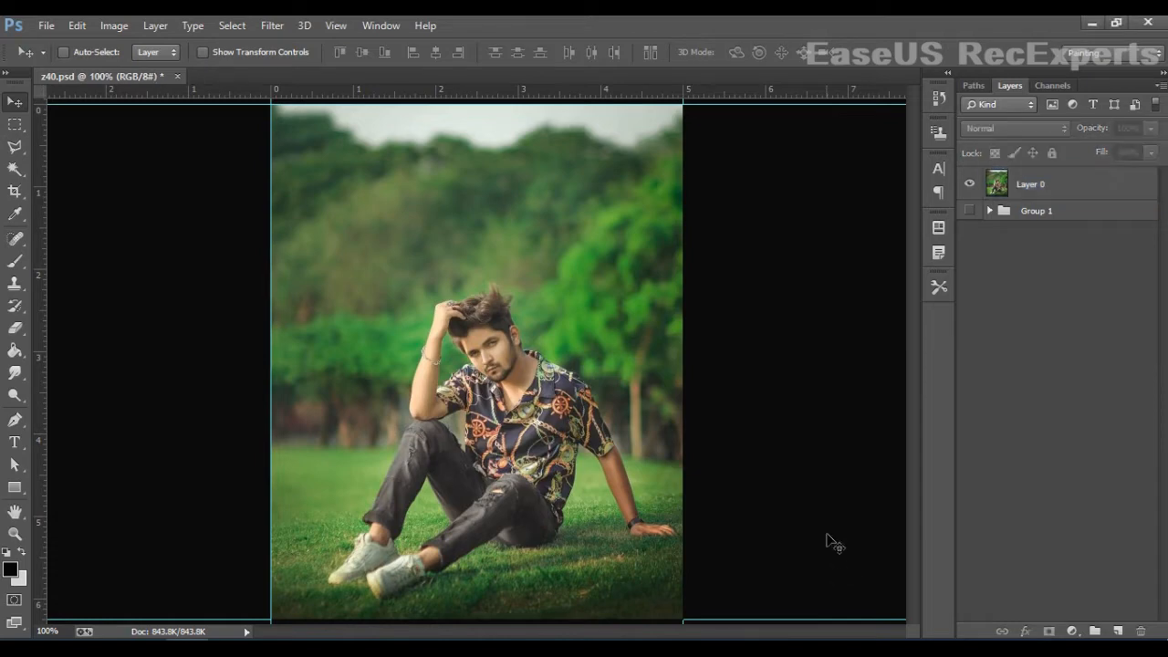
- Add a Gradient fill layer above the photo with the Reverse option enabled
click(1075, 632)
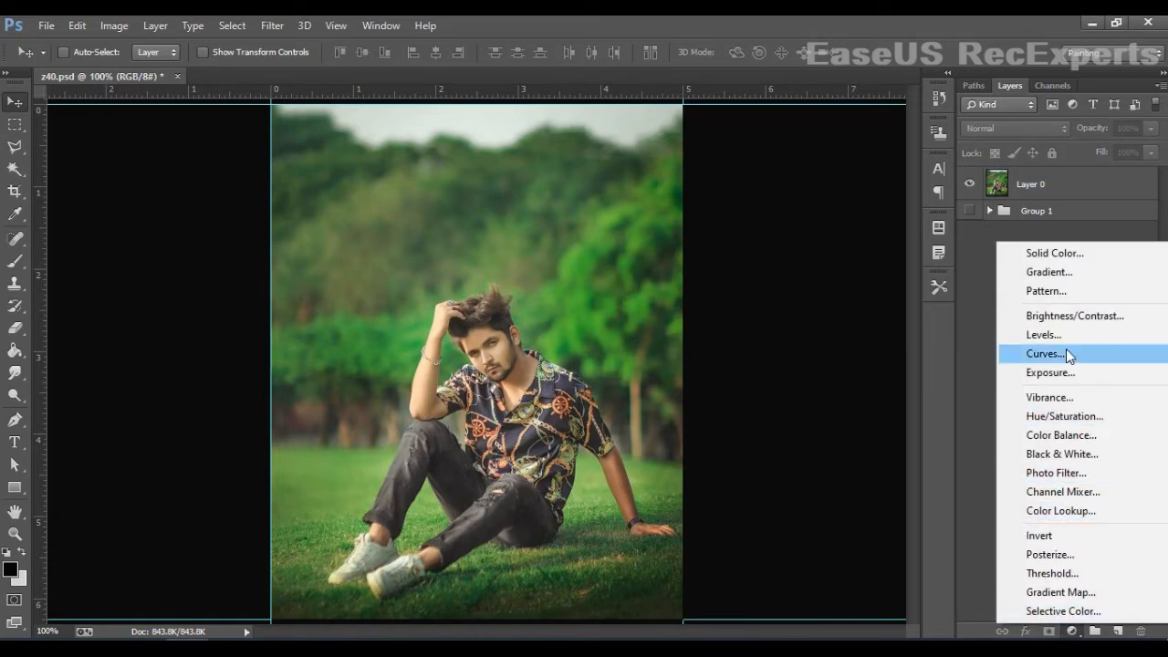
click(1034, 273)
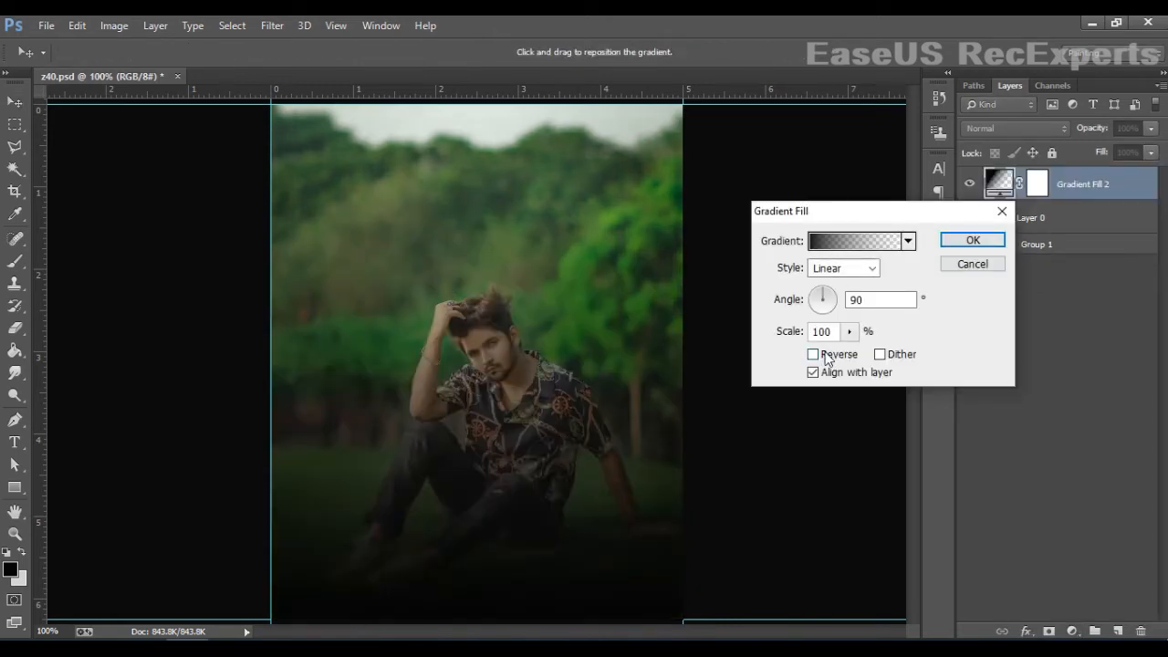
click(826, 356)
- Set the gradient fill's style to Radial, choose the faint semi-transparent preset at the end of the presets, and apply it
click(848, 271)
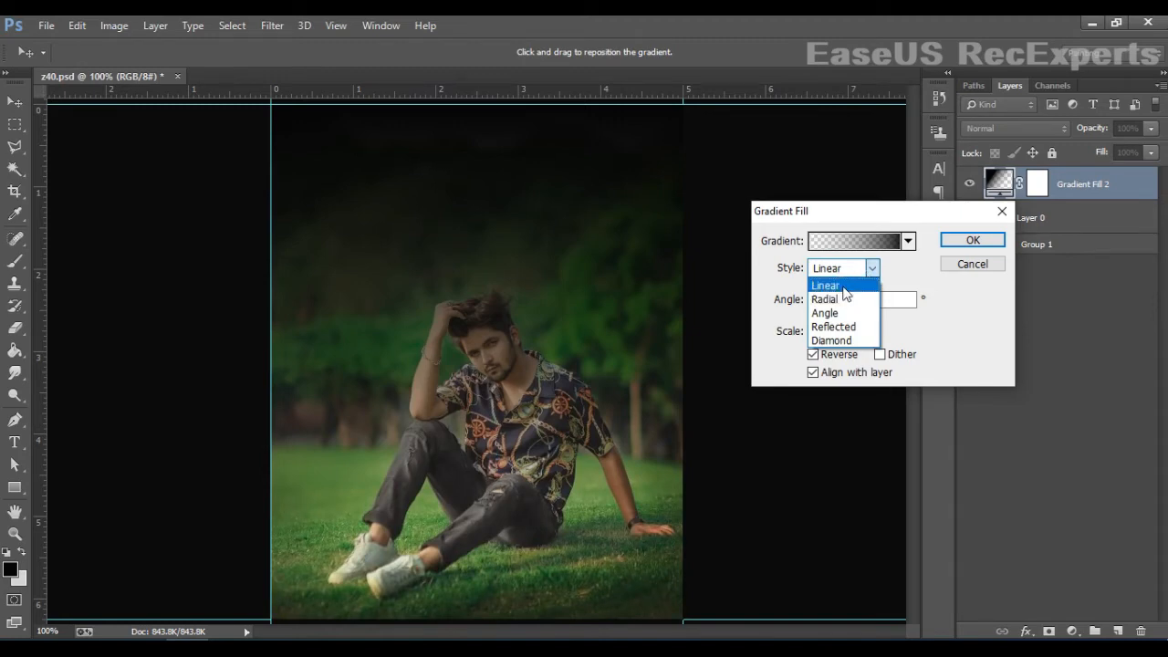
click(846, 288)
click(871, 268)
click(862, 300)
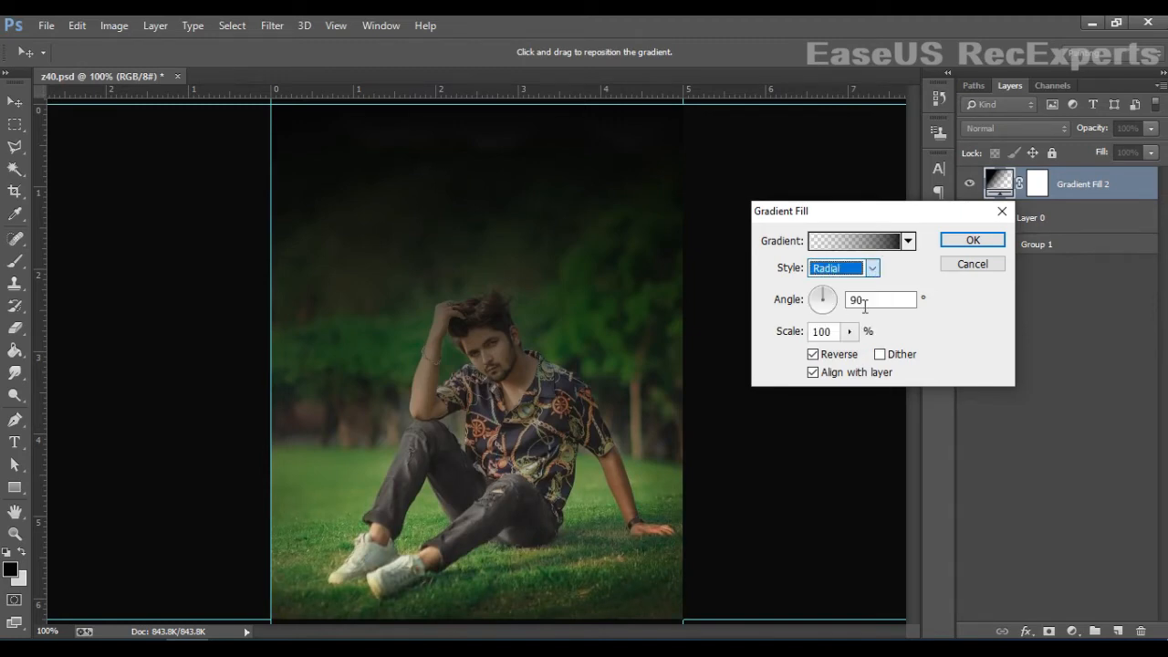
click(908, 241)
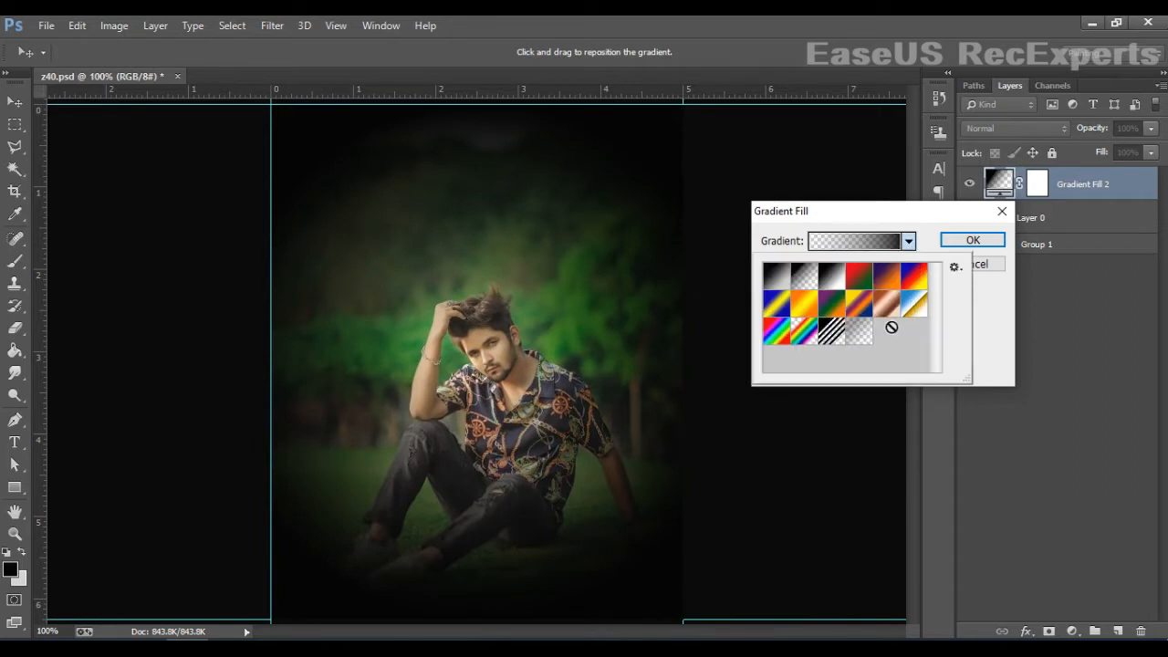
click(859, 331)
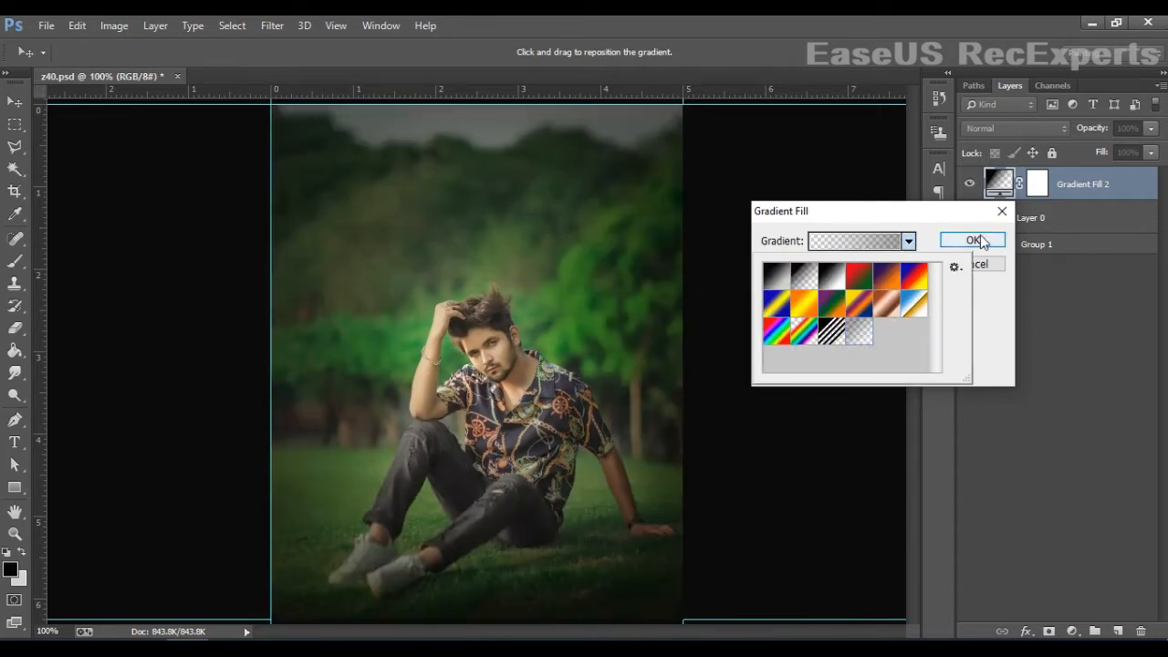
click(576, 300)
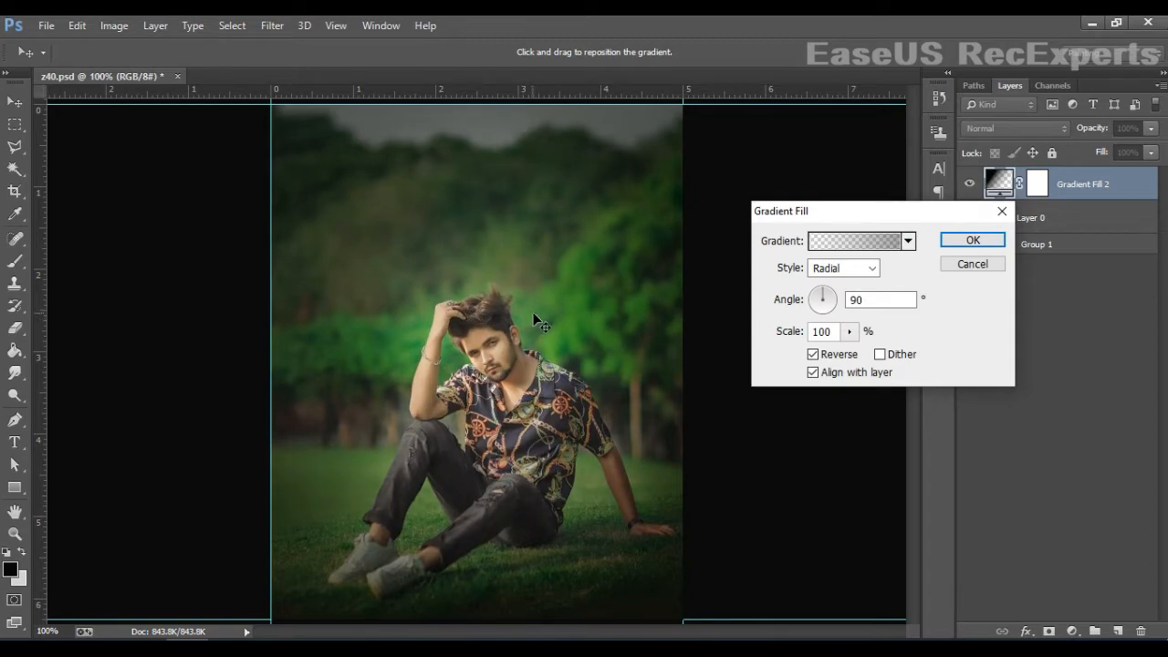
click(973, 240)
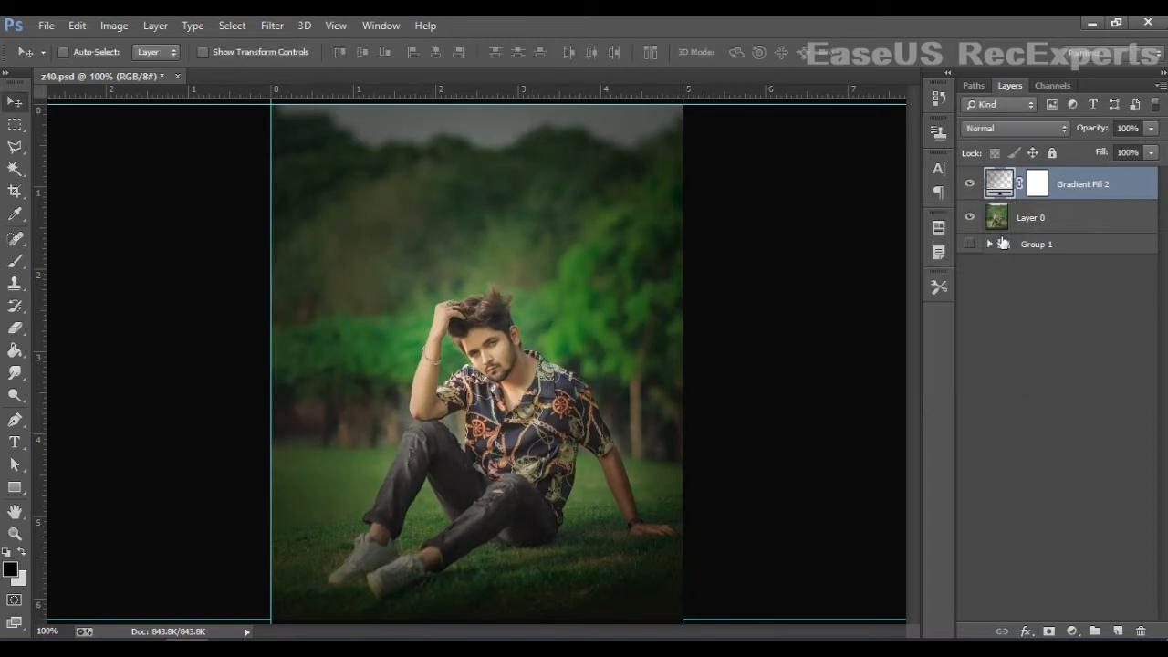
- Compare the photo with and without the gradient fill layer
click(973, 184)
click(972, 185)
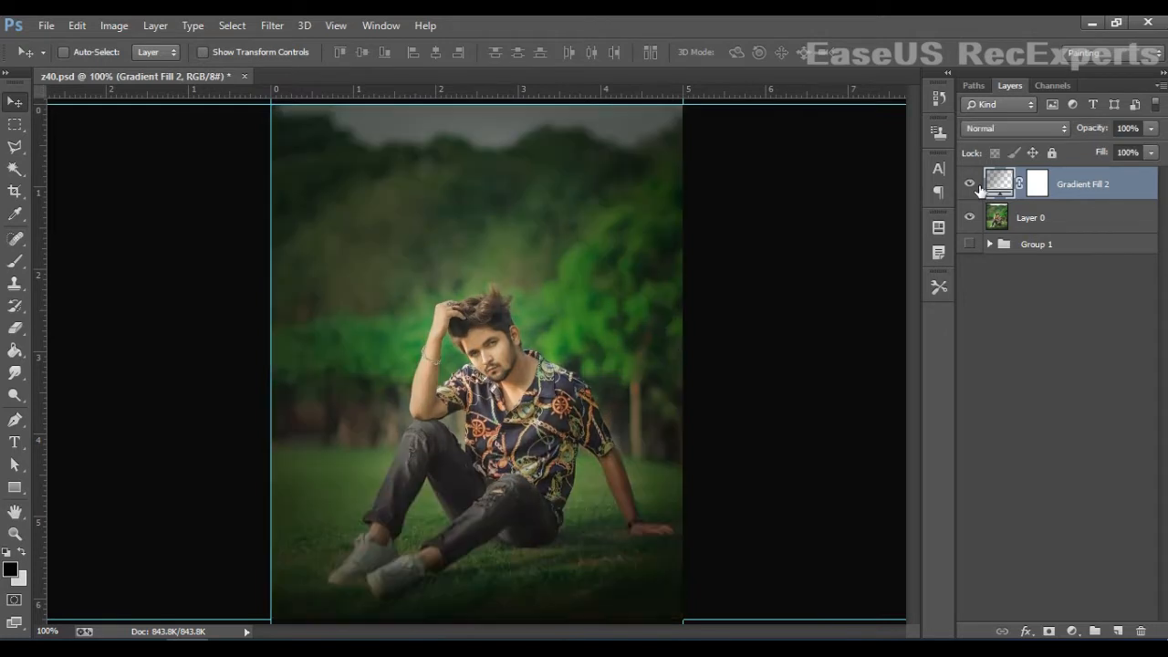
click(972, 184)
click(972, 184)
click(973, 185)
click(973, 184)
- Add a Channel Mixer adjustment layer and, for the Blue output channel, lower the Blue value to +2%
click(1072, 630)
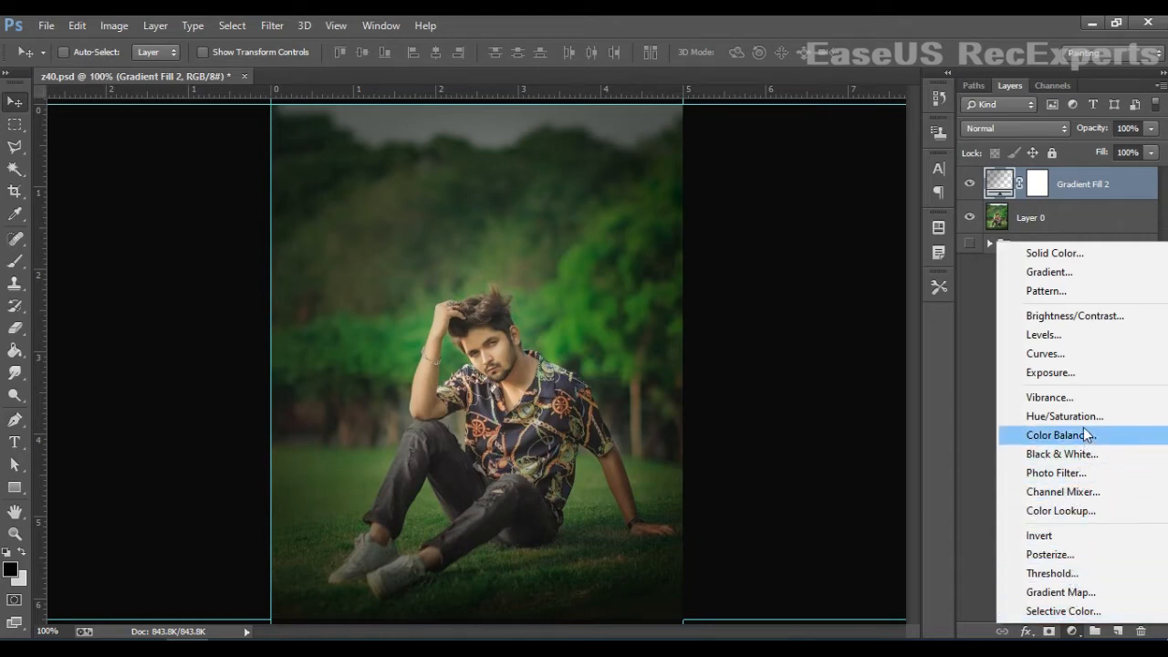
click(1058, 494)
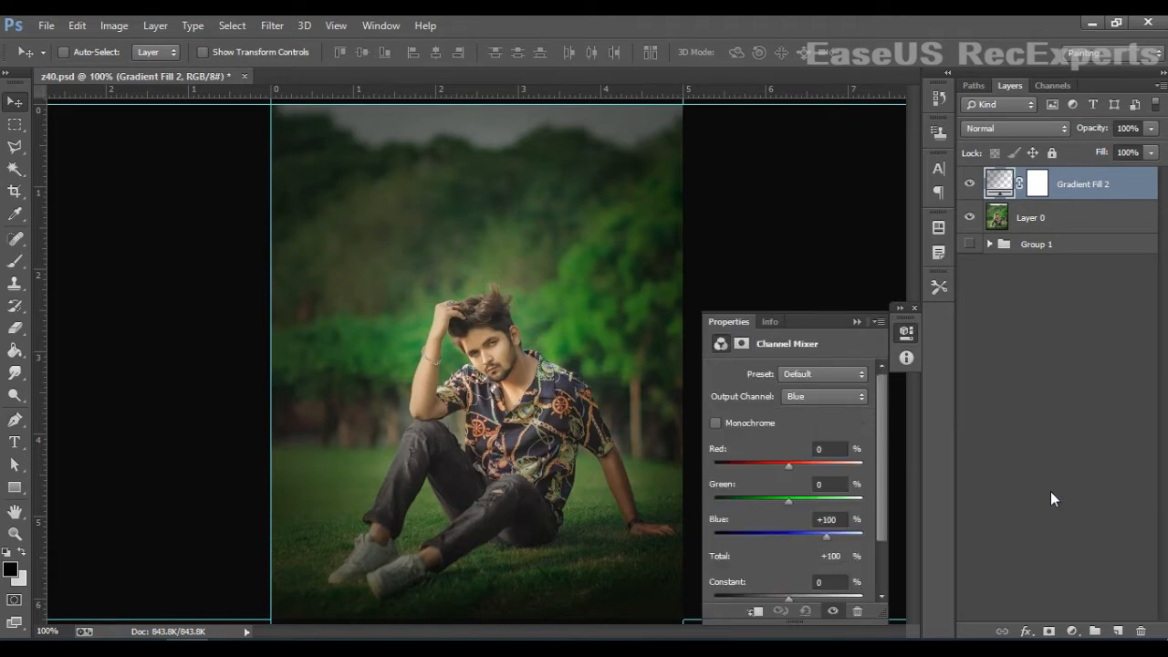
click(816, 394)
click(815, 440)
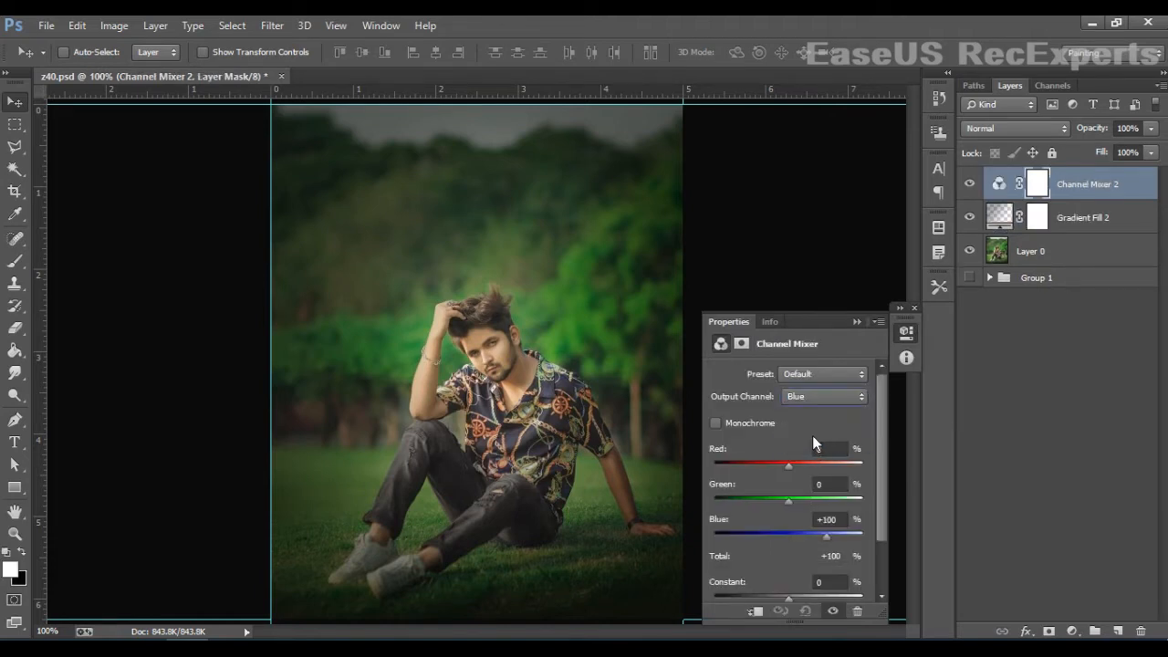
click(827, 539)
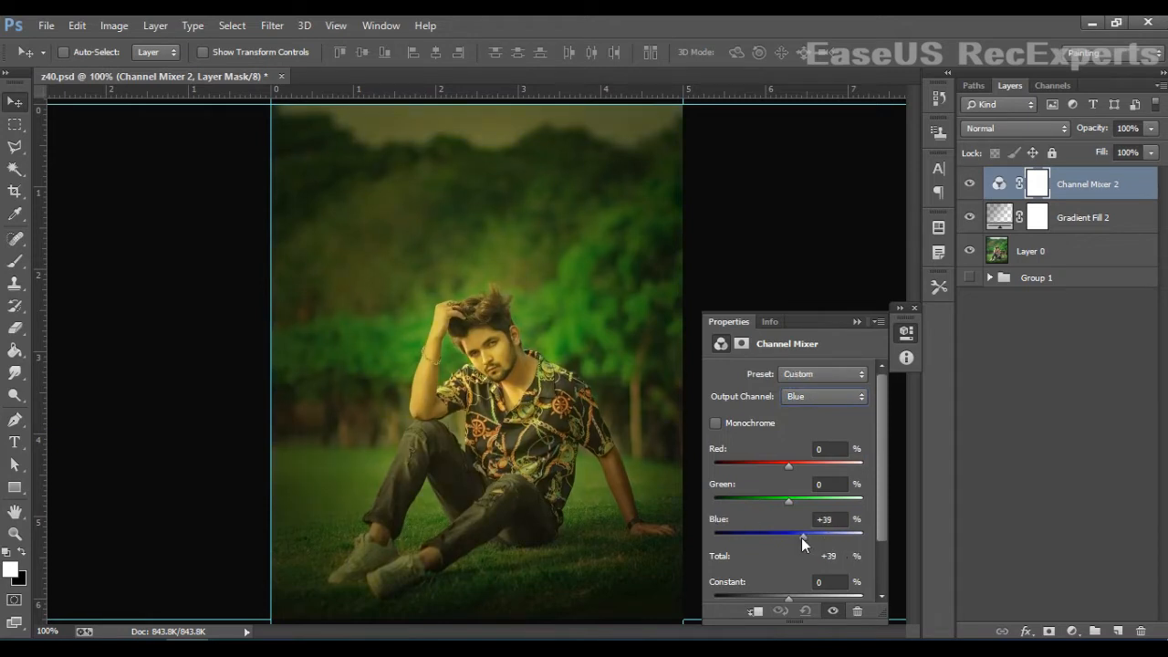
drag(784, 538, 787, 539)
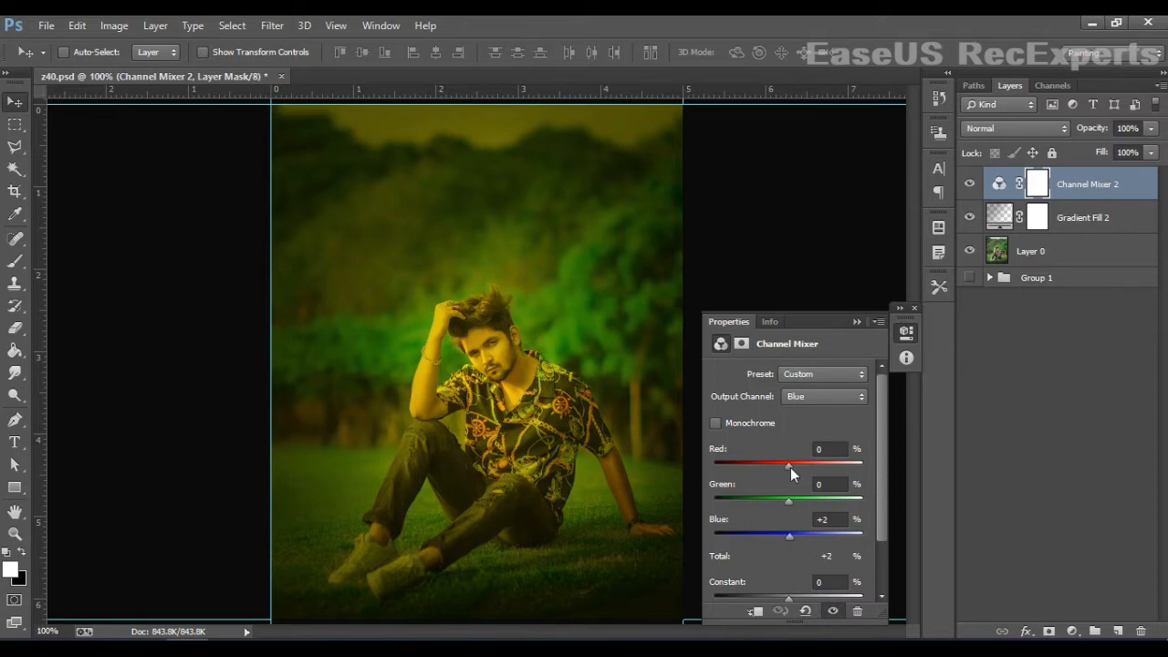
- Set the Red value of the Blue output channel to -10%
drag(789, 465, 781, 465)
click(834, 450)
key(Up)
key(Up)
key(Up)
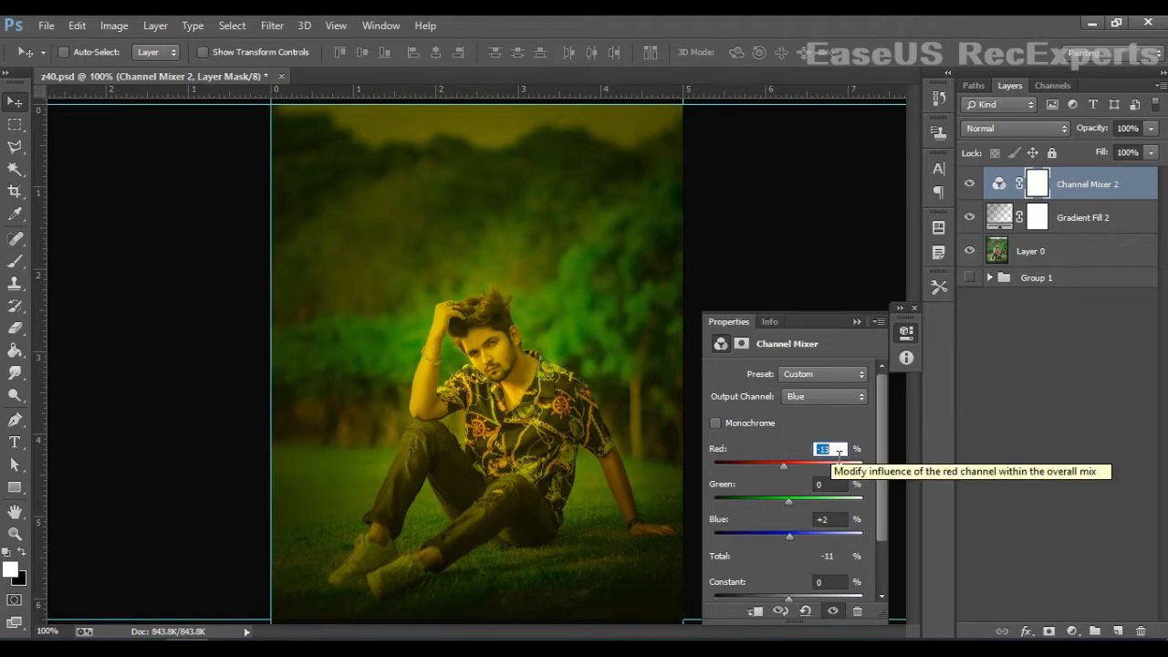
key(Up)
key(Up)
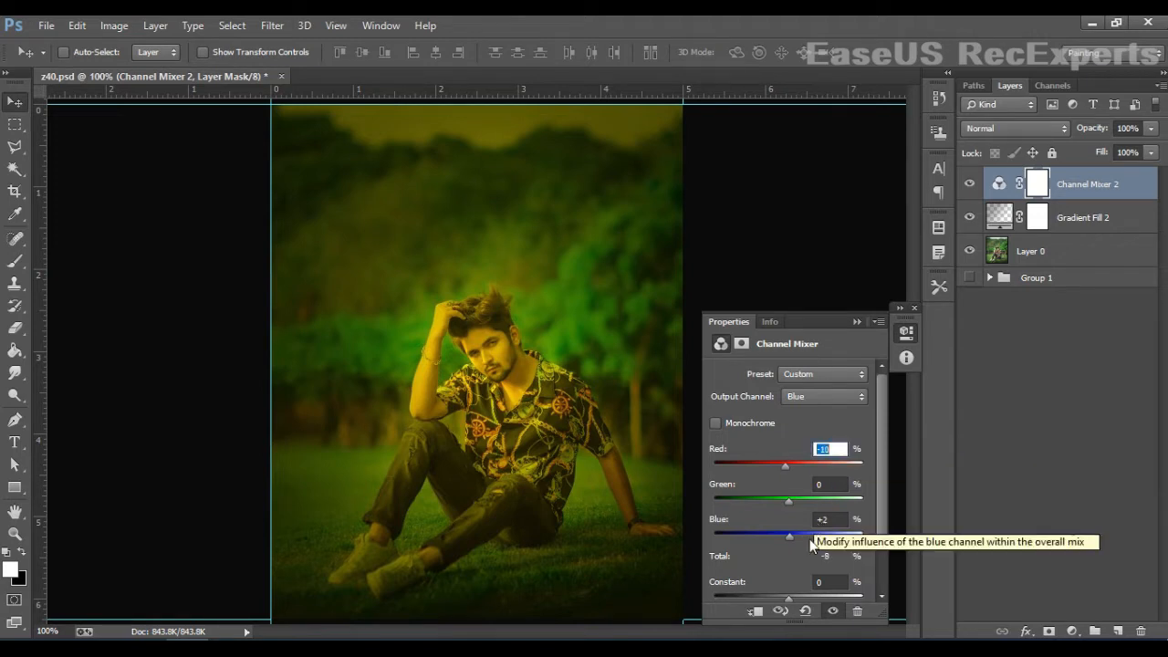
- Try Blue values between -2% and +97% for the Blue output channel
click(840, 521)
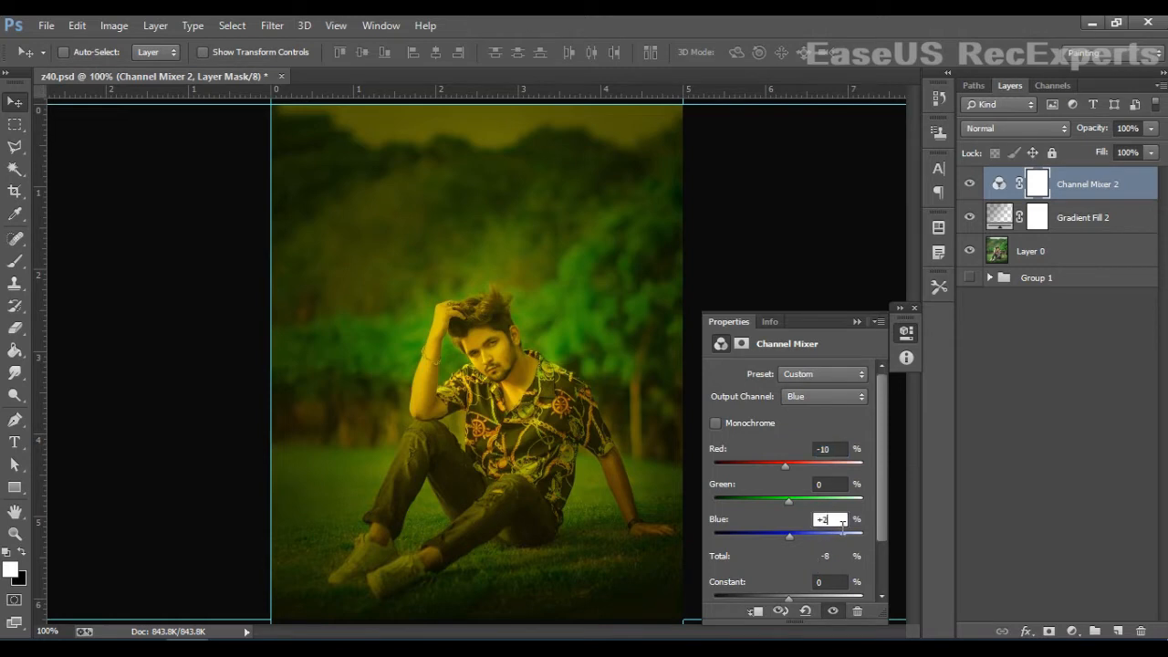
double_click(835, 523)
key(Down)
key(Down)
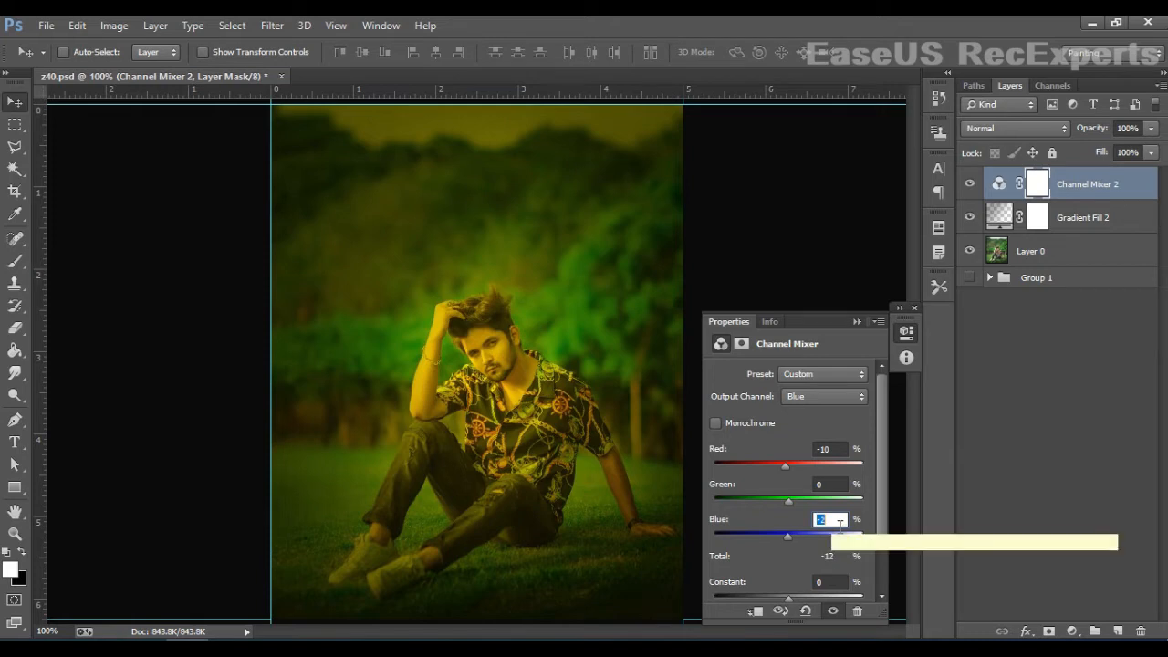
key(Up)
key(Up)
key(Up)
key(Up)
key(Up)
key(Up)
key(Up)
key(Up)
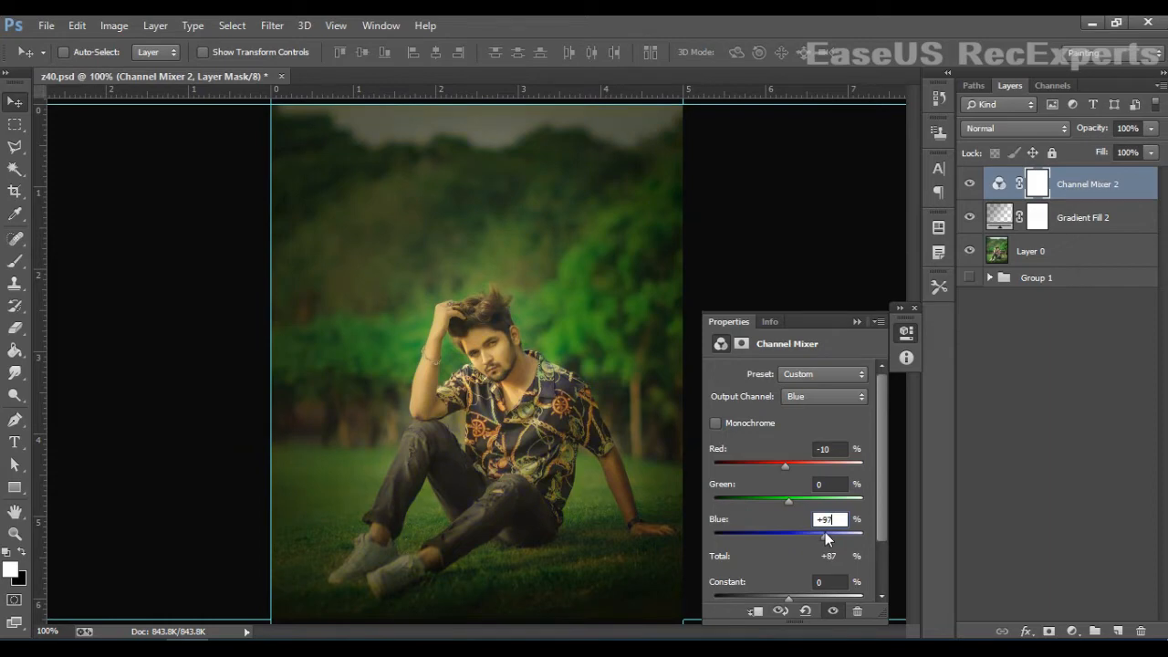
mouse_move(799, 531)
mouse_down()
mouse_move(773, 532)
mouse_move(812, 534)
mouse_up()
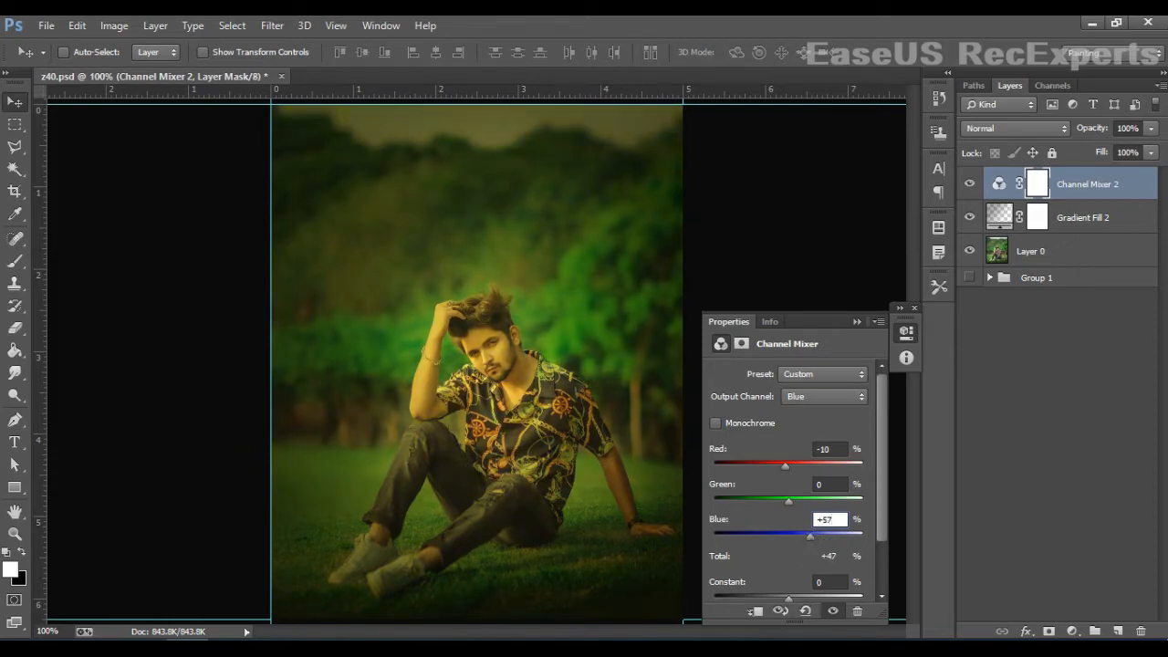
key(Return)
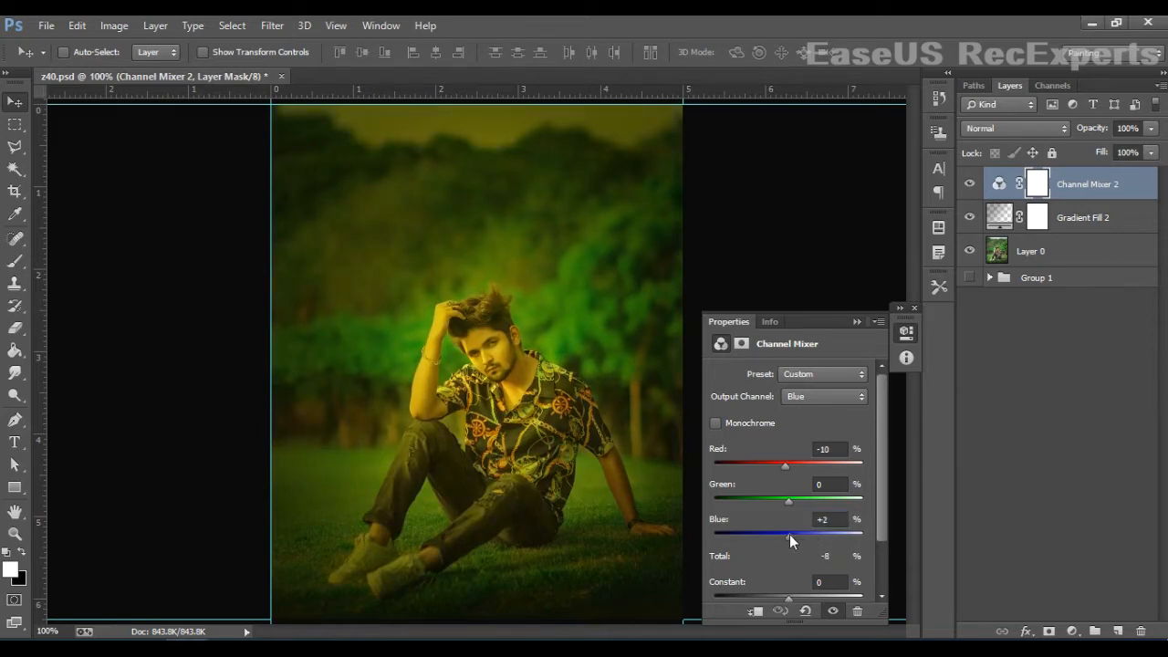
- Set the Blue value of the Blue output channel to 0%
drag(790, 535, 792, 535)
click(841, 521)
double_click(841, 527)
text(0)
- Set the Green value of the Blue output channel to +70% and close the Channel Mixer settings
click(826, 484)
drag(793, 502, 828, 491)
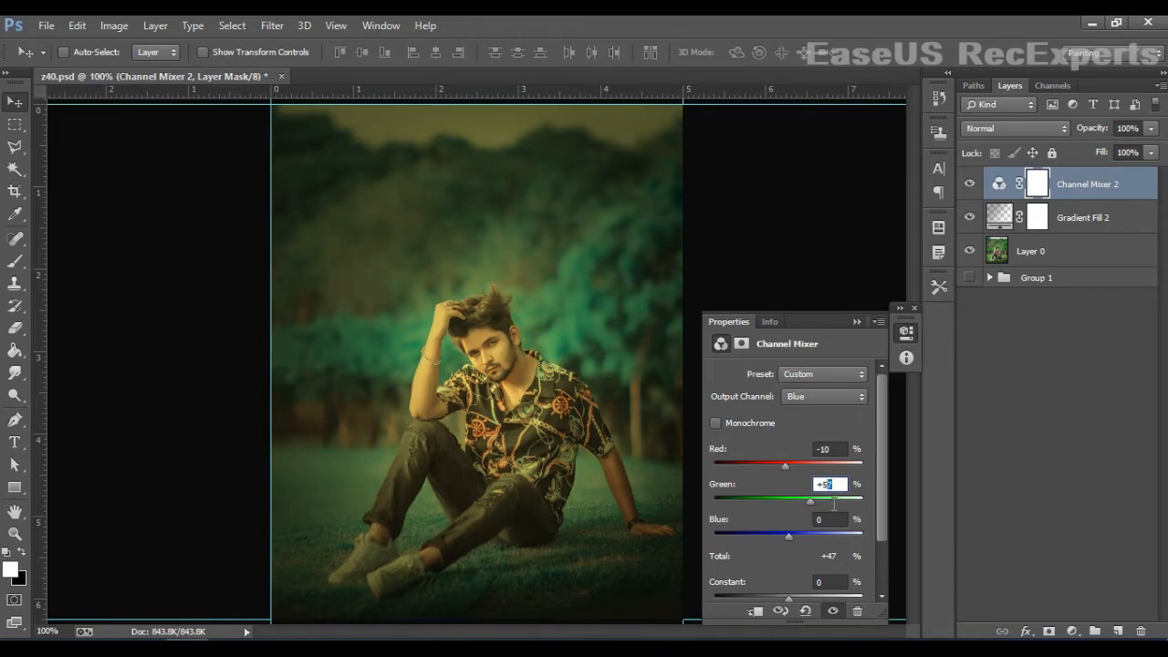
scroll(847, 496, down, 1)
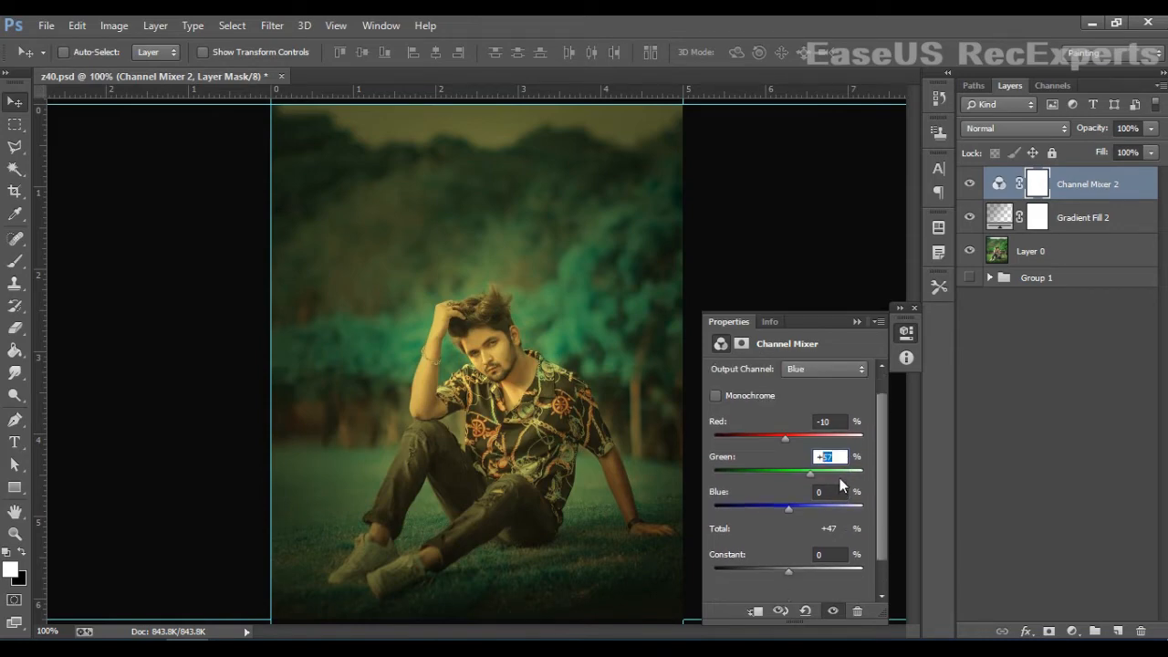
scroll(843, 463, down, 1)
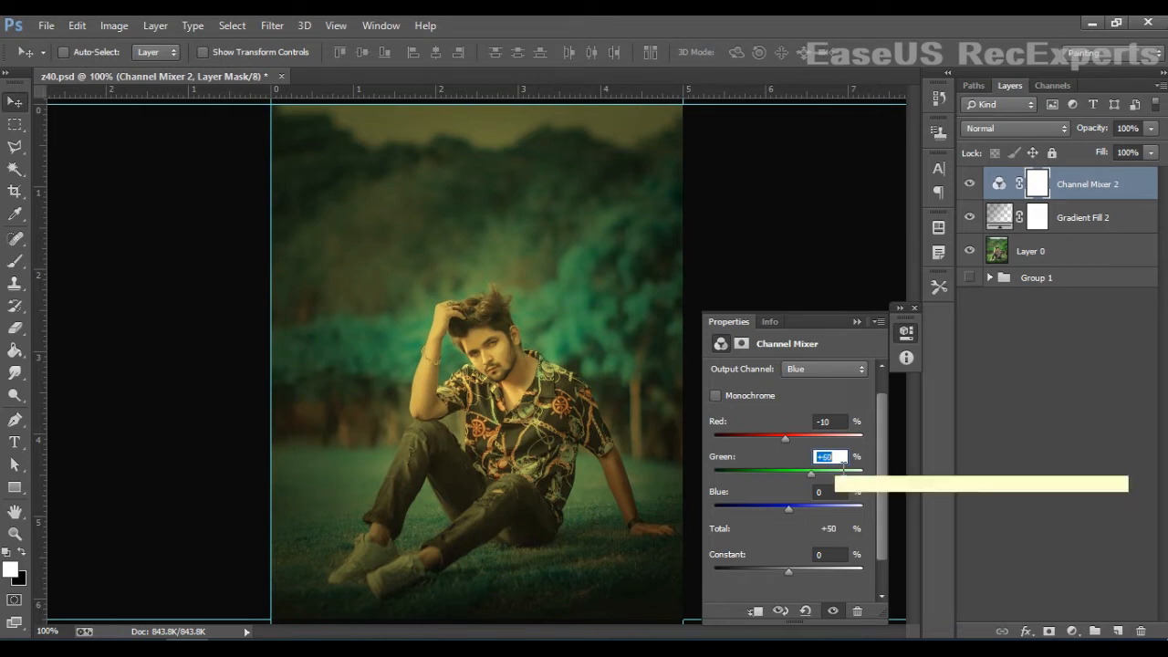
scroll(843, 464, up, 3)
scroll(841, 465, up, 11)
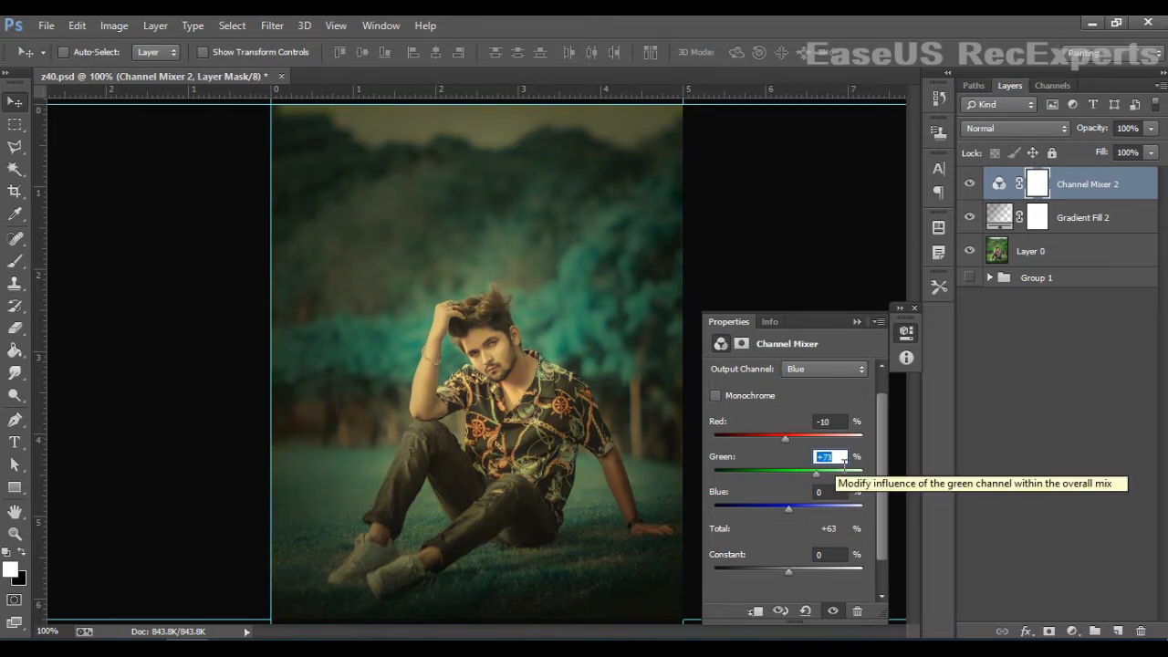
scroll(843, 463, down, 1)
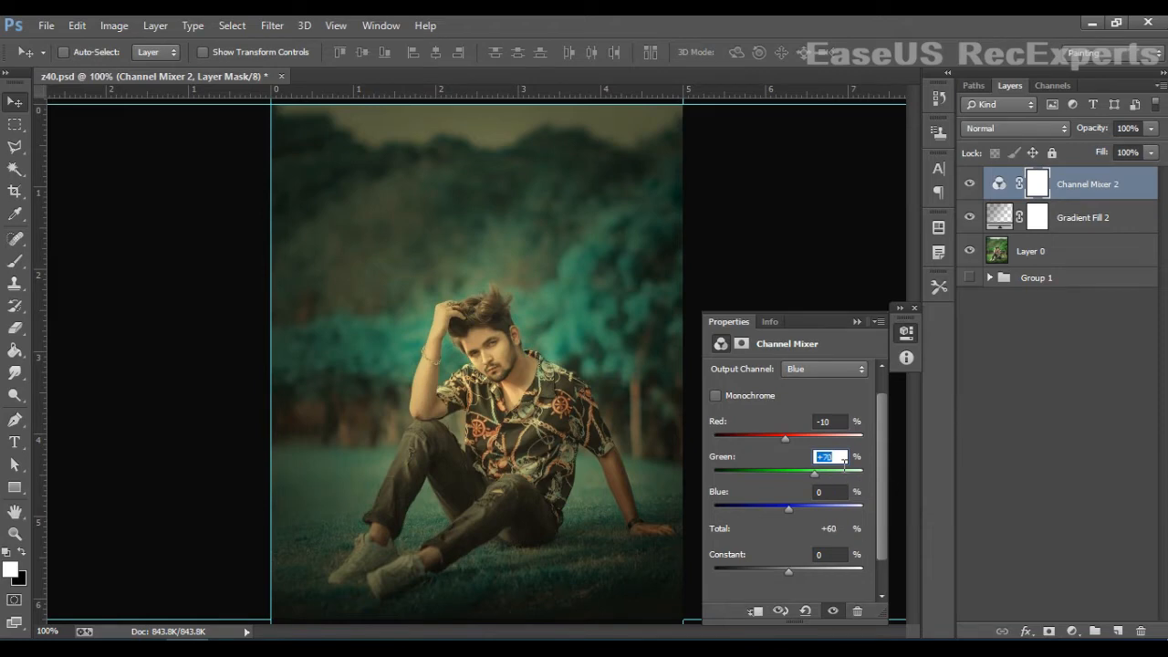
click(833, 369)
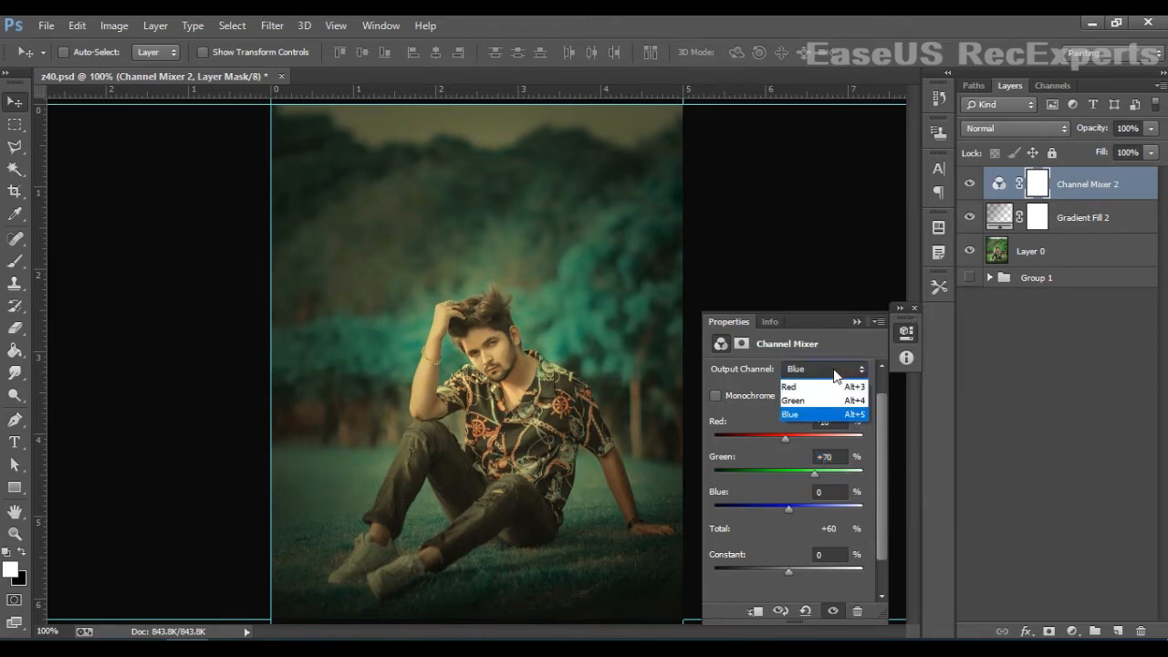
click(833, 369)
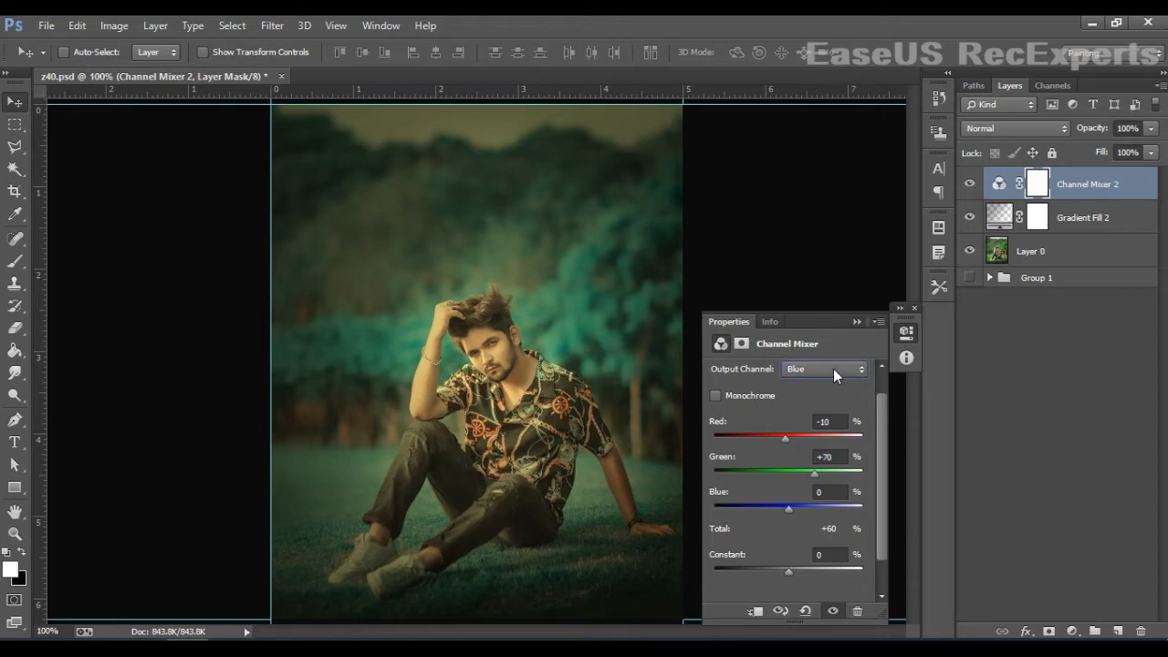
click(914, 307)
- Compare the photo with and without the Channel Mixer adjustment
click(970, 184)
click(970, 183)
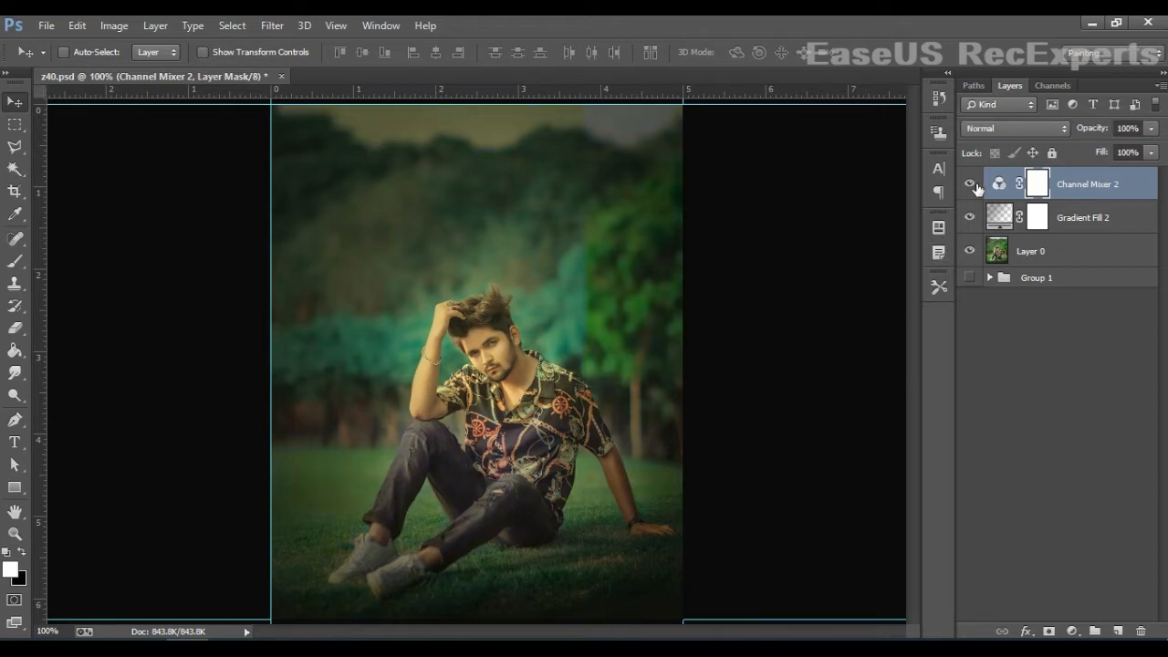
click(970, 183)
click(970, 183)
click(970, 184)
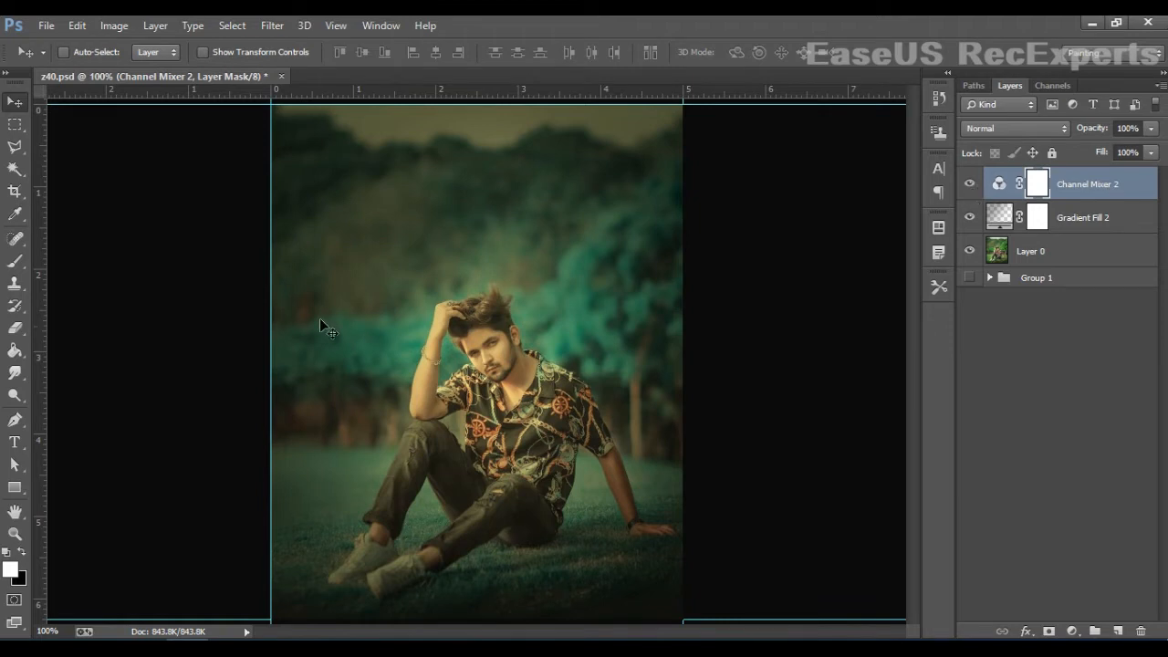
- Add a Selective Color adjustment above the Channel Mixer and set Black for Neutrals to +10%
click(845, 560)
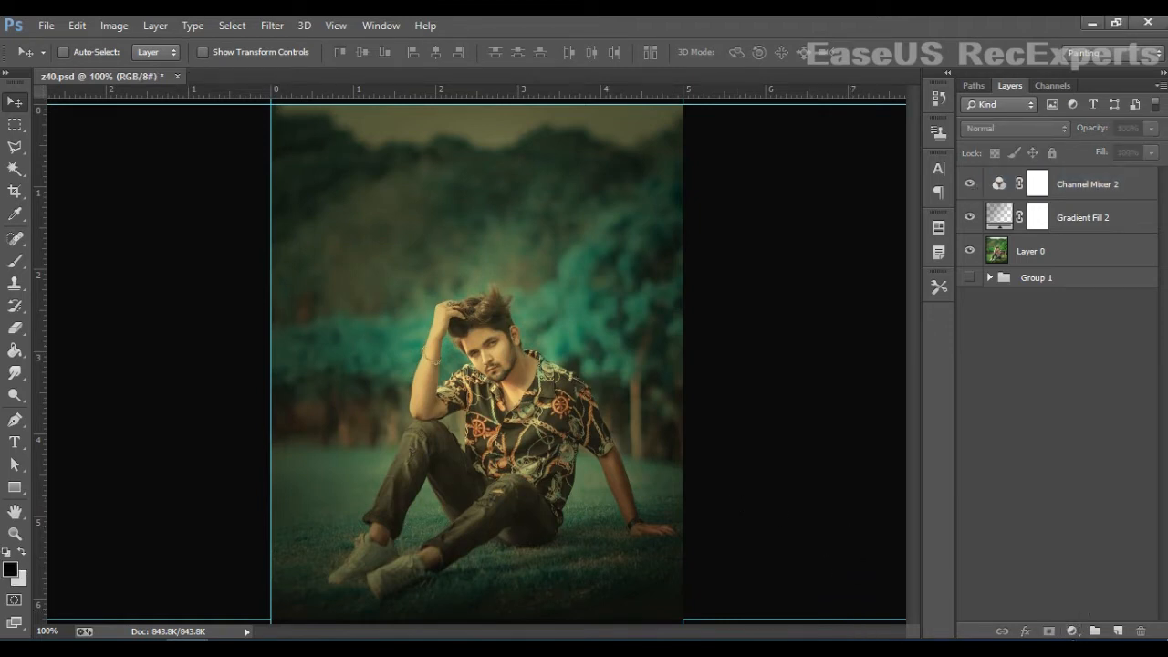
click(1072, 630)
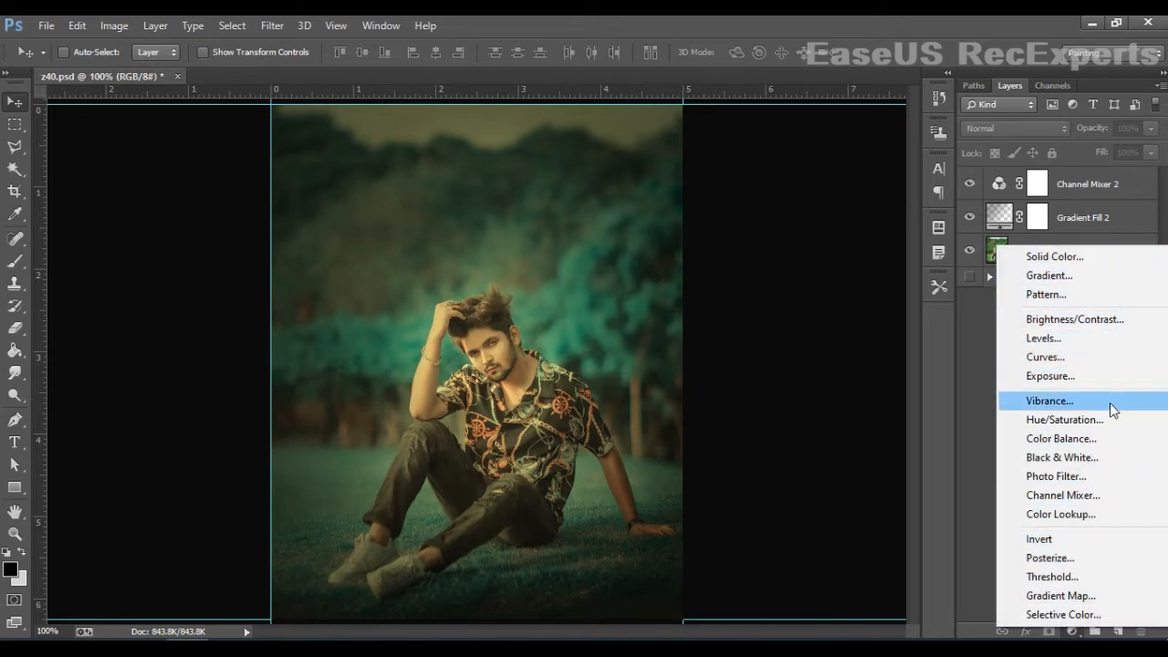
click(1102, 613)
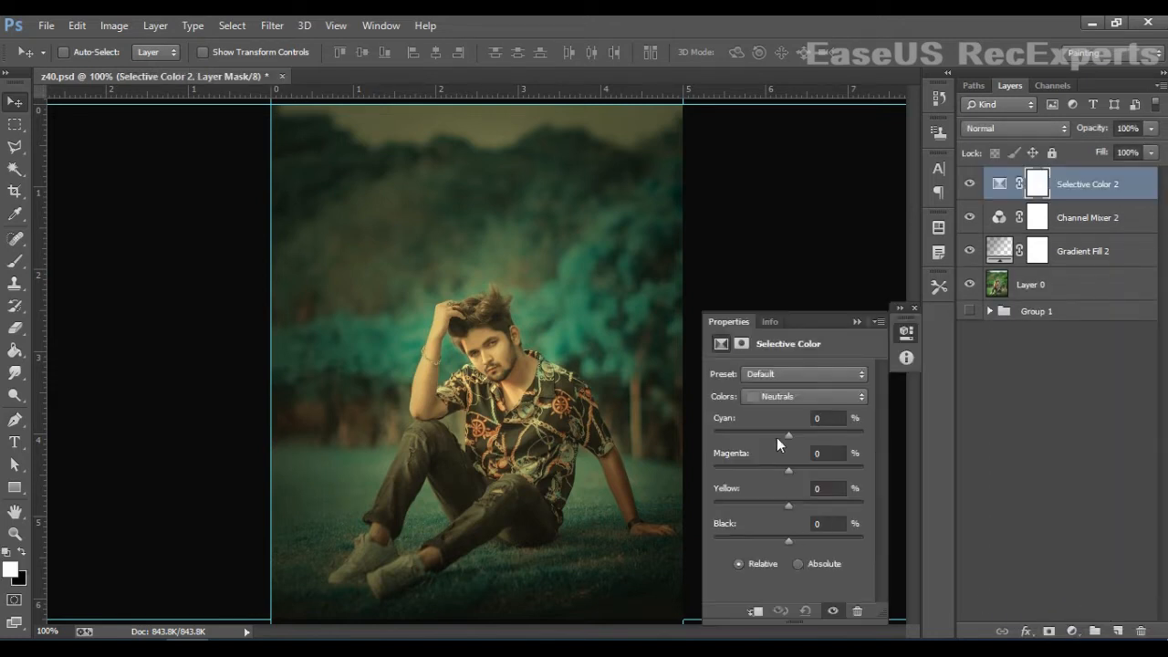
drag(788, 538, 798, 537)
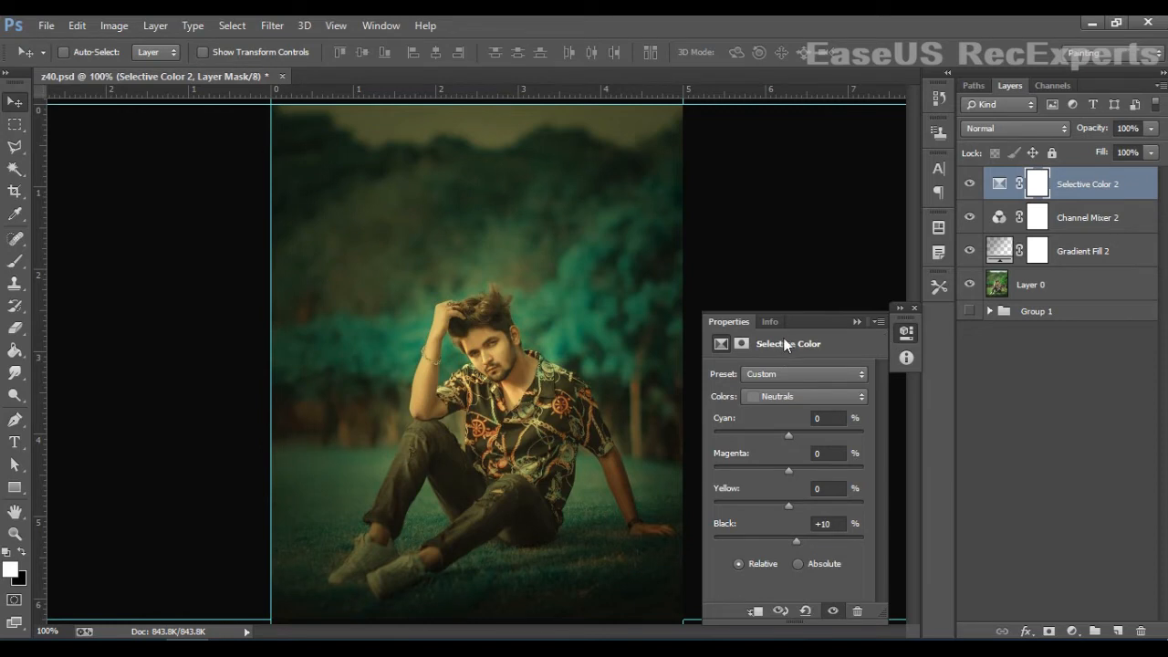
- Set the Selective Color Reds to Cyan -100%, Magenta +8%, Yellow +49% and Black +100%, and close the settings
click(807, 395)
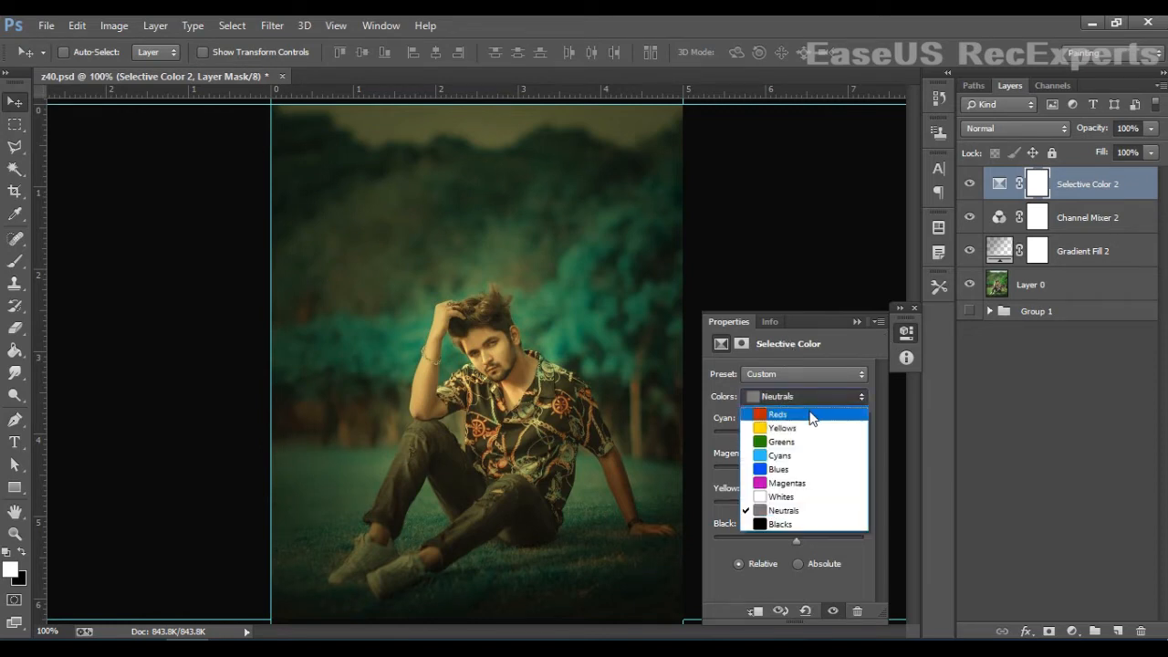
click(811, 416)
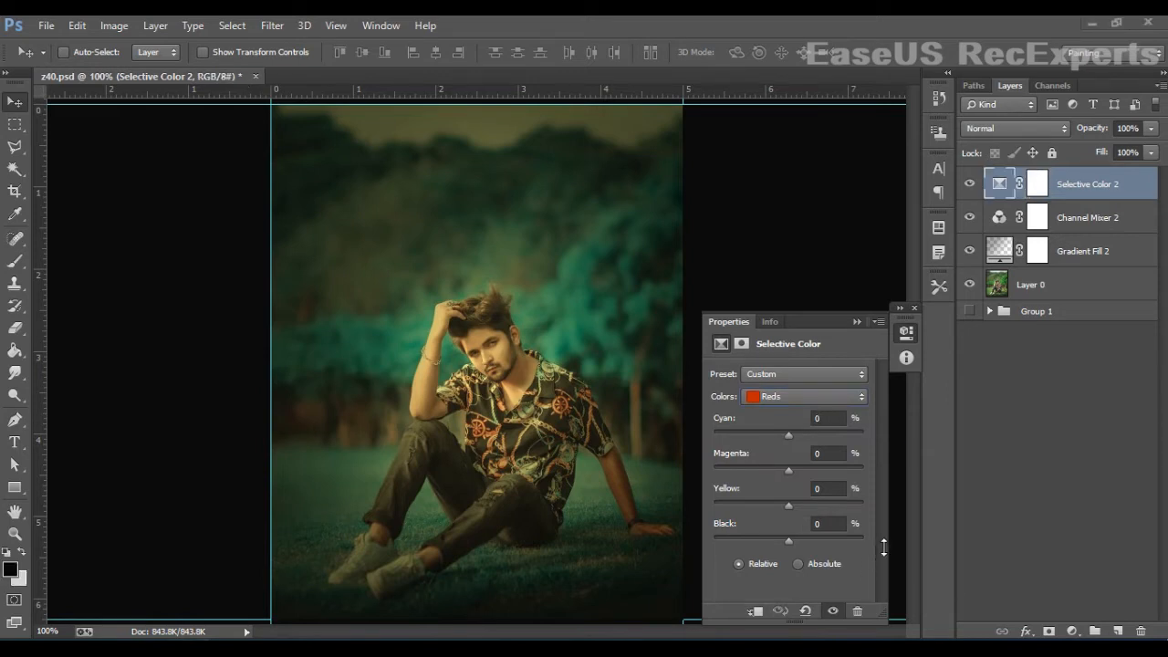
click(881, 540)
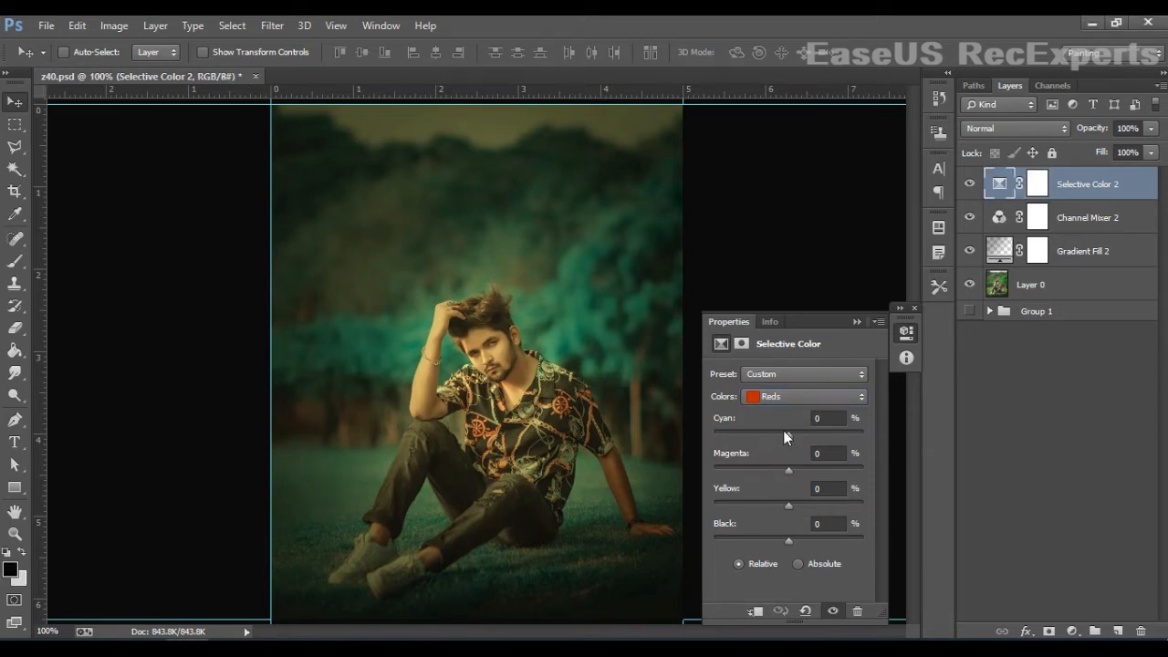
drag(786, 430, 791, 460)
drag(830, 498, 825, 499)
drag(790, 540, 887, 535)
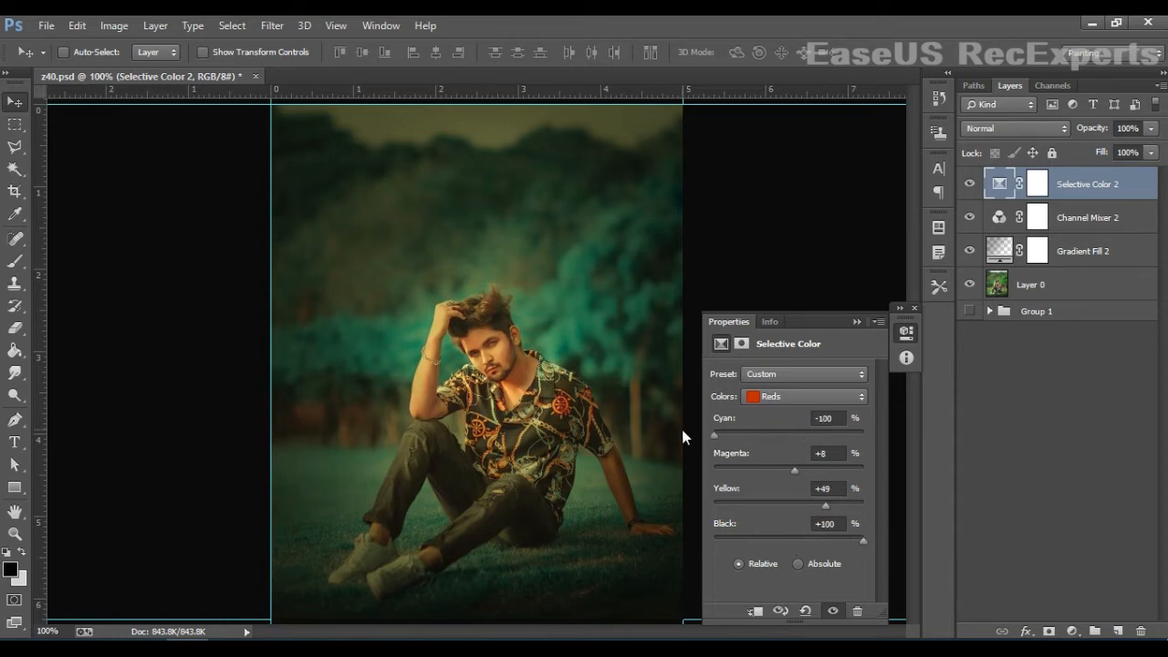
drag(790, 431, 696, 444)
click(914, 309)
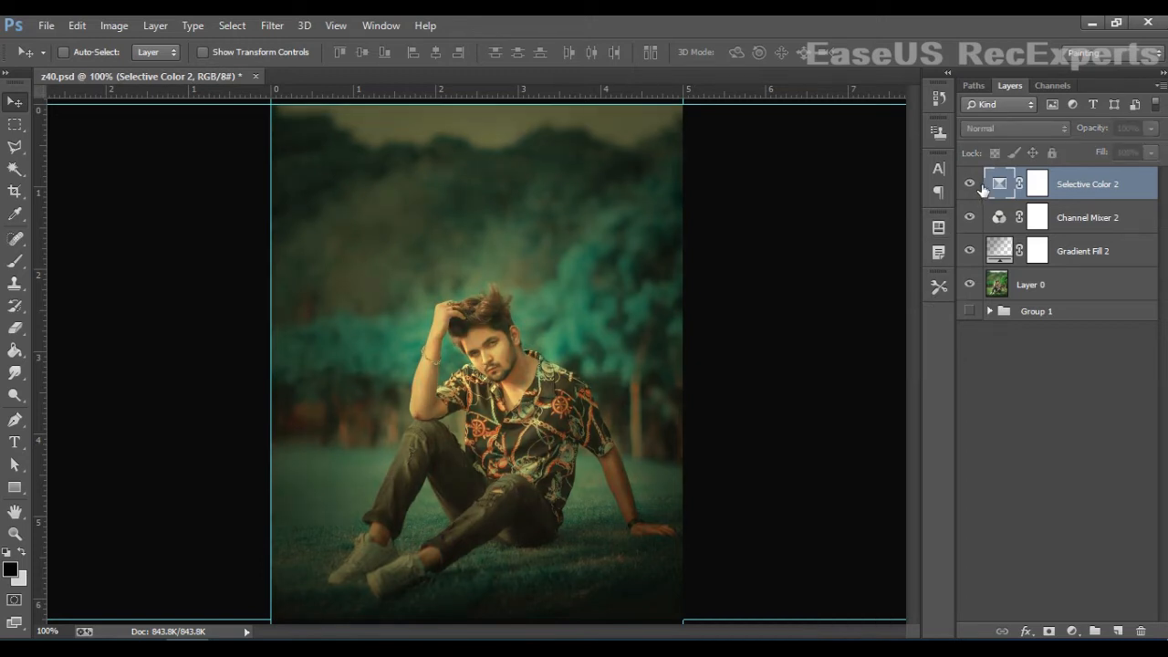
- Compare the photo with and without the Selective Color adjustment
click(980, 185)
click(980, 184)
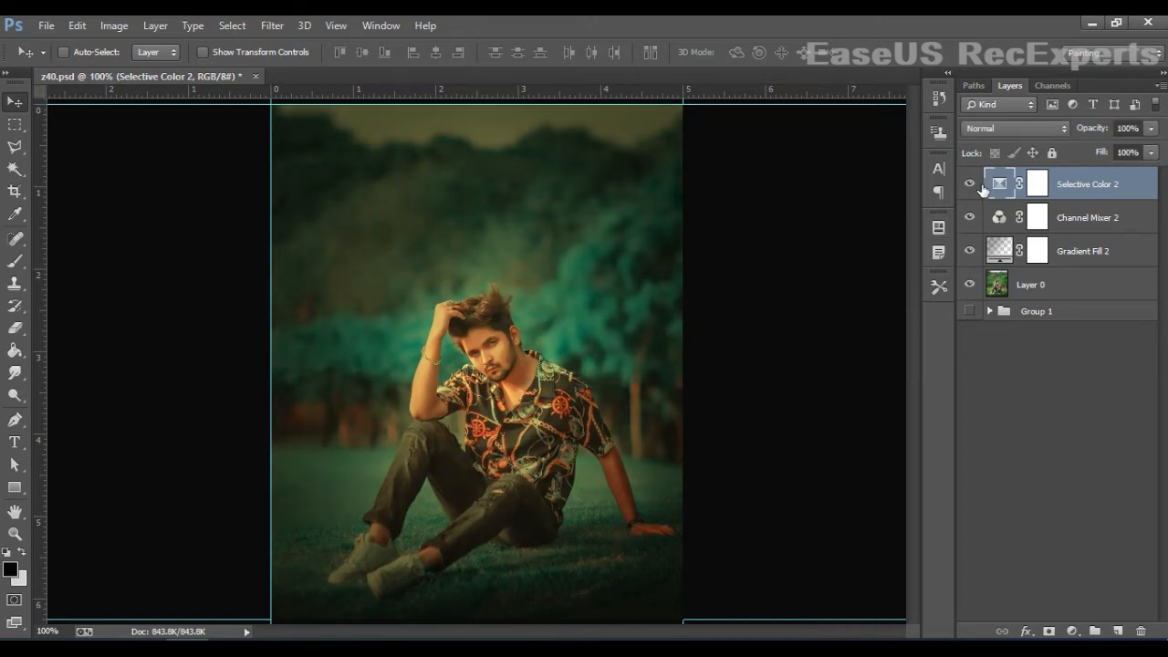
click(971, 186)
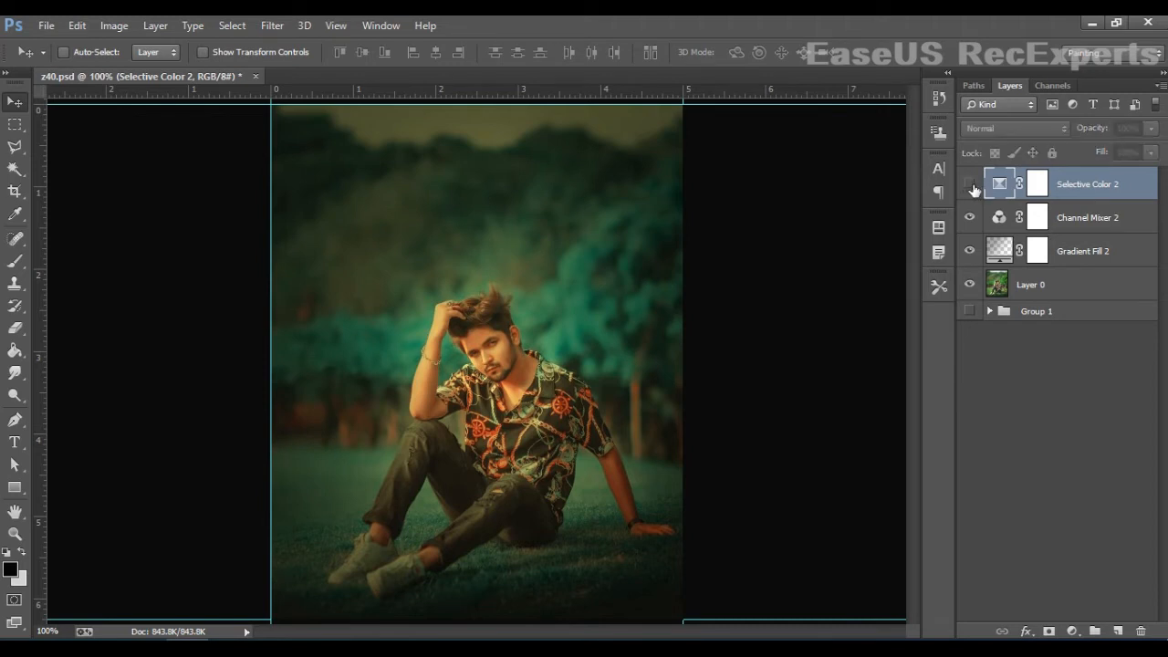
click(971, 185)
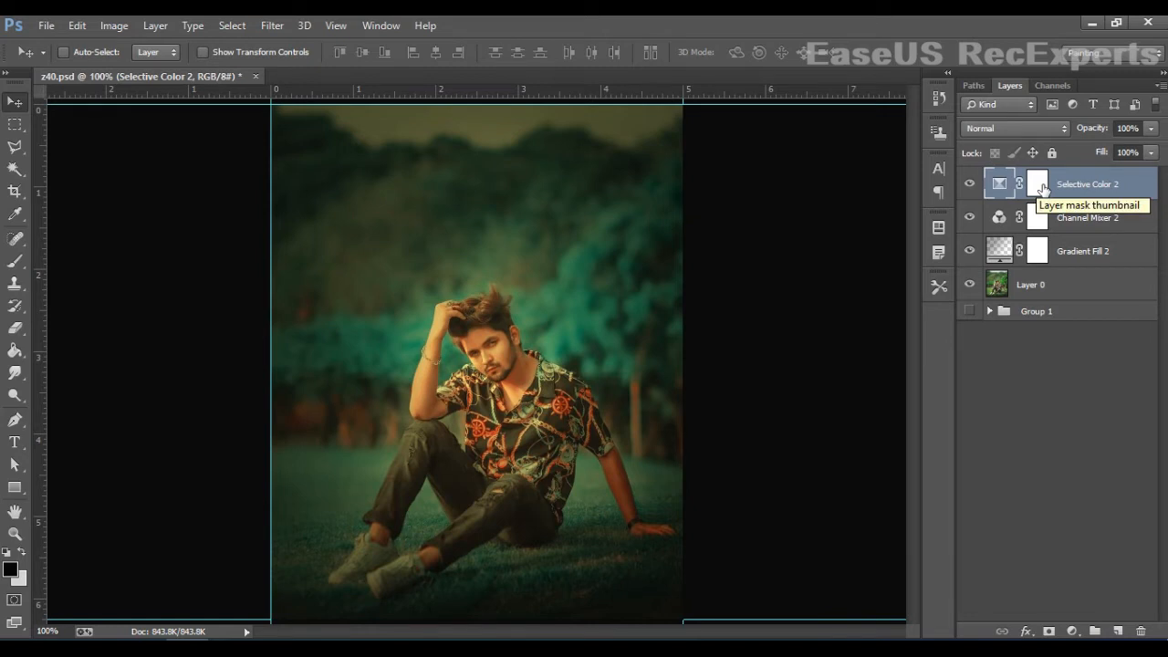
click(971, 185)
click(971, 185)
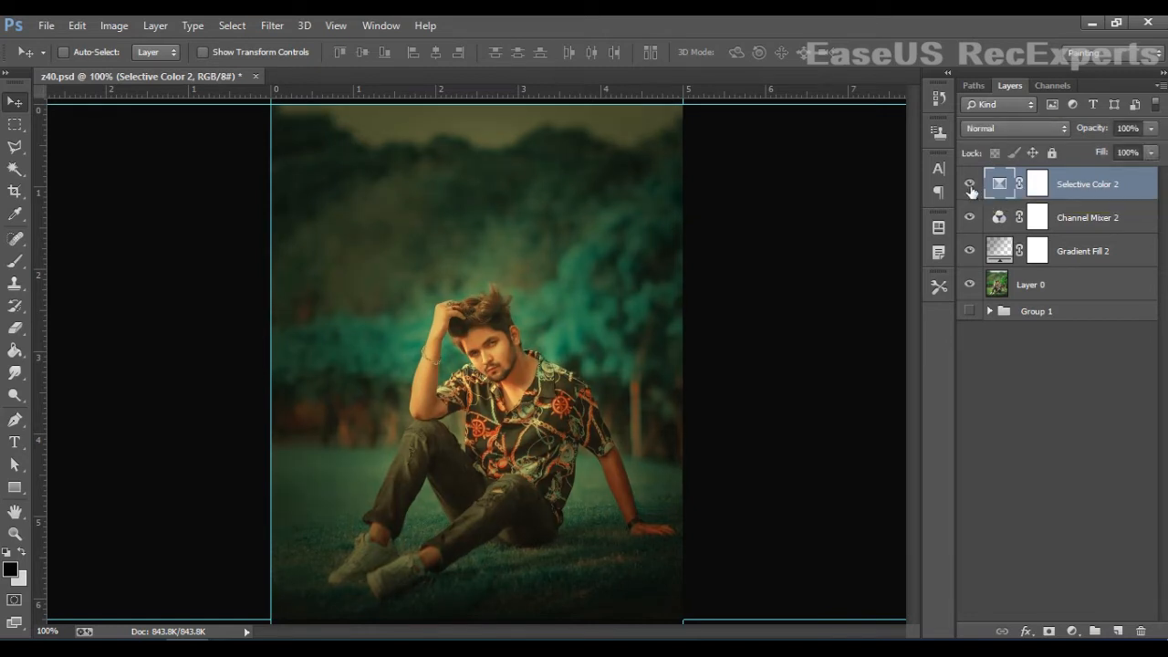
- Group the Gradient Fill, Channel Mixer and Selective Color layers together
click(1118, 250)
shift+click(1097, 219)
shift+click(1101, 184)
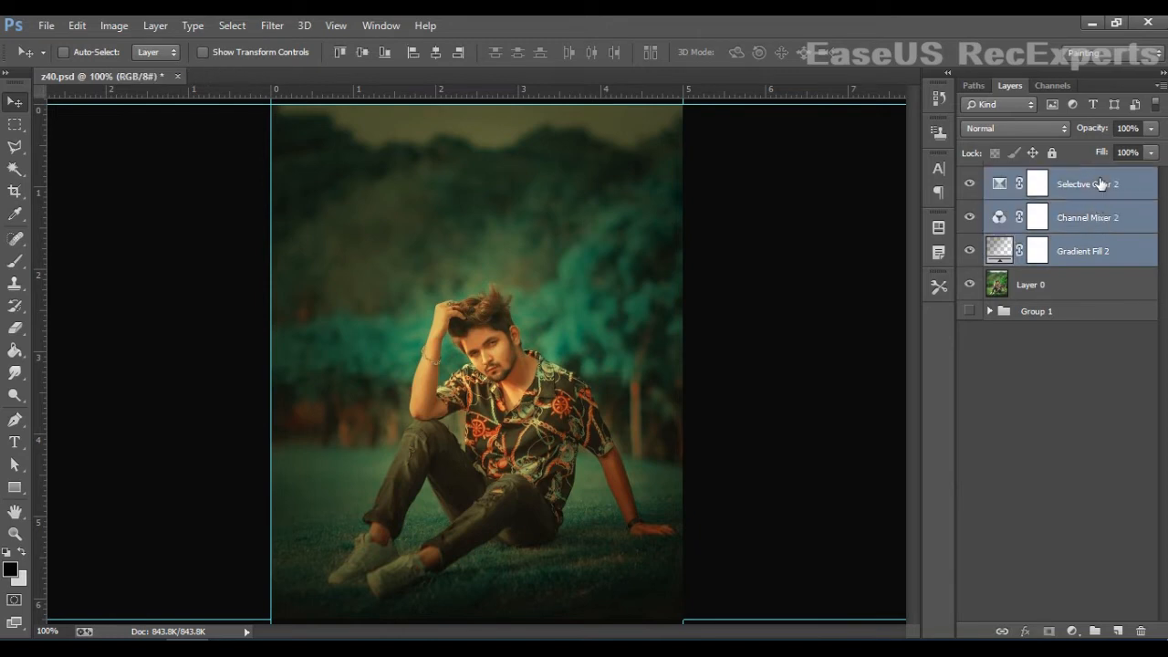
drag(1119, 242, 1097, 633)
- Compare the original photo with the graded version by toggling the visibility of the new adjustment group
click(973, 177)
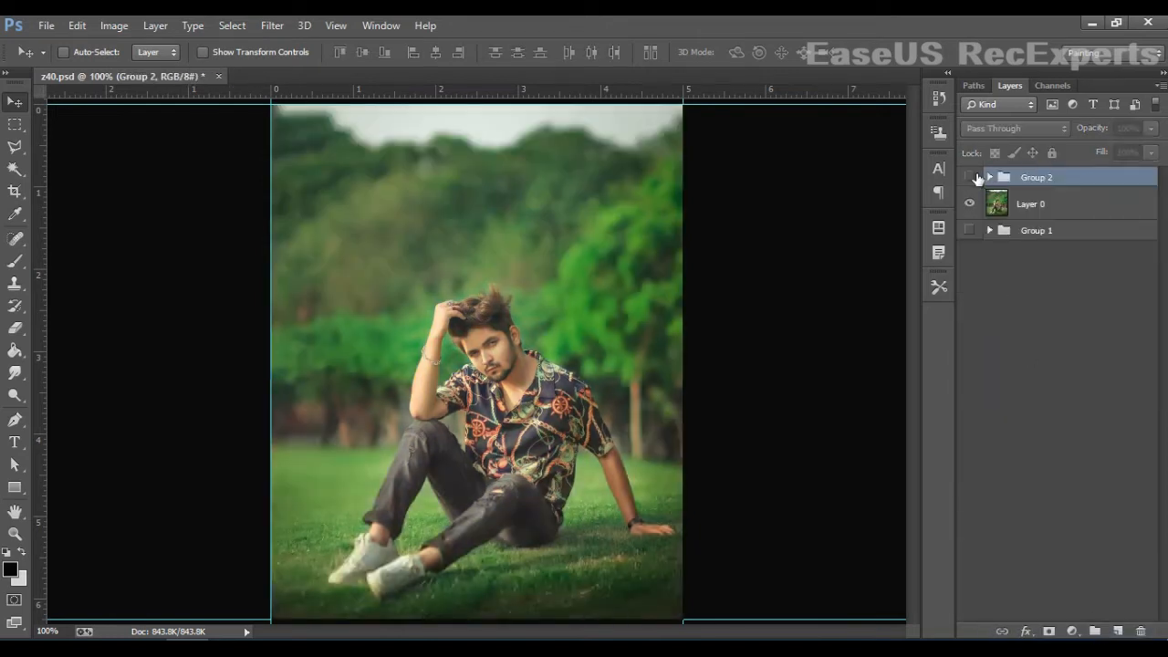
click(972, 177)
click(973, 177)
click(973, 177)
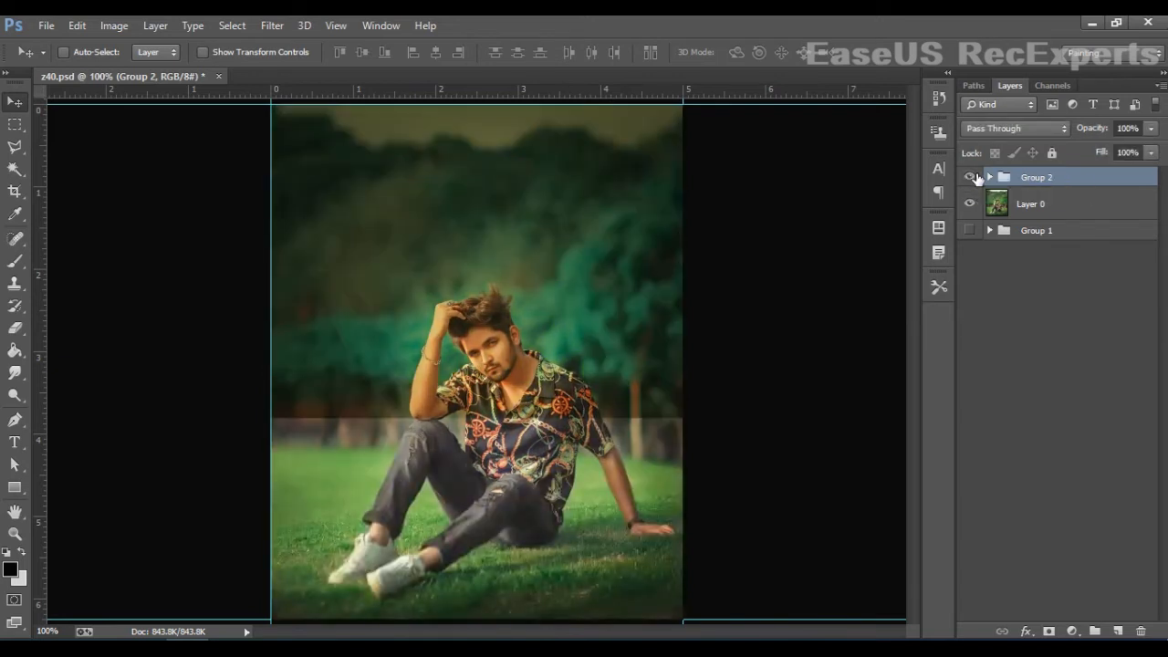
- Add a layer mask to the adjustment group and invert it to black
click(1049, 630)
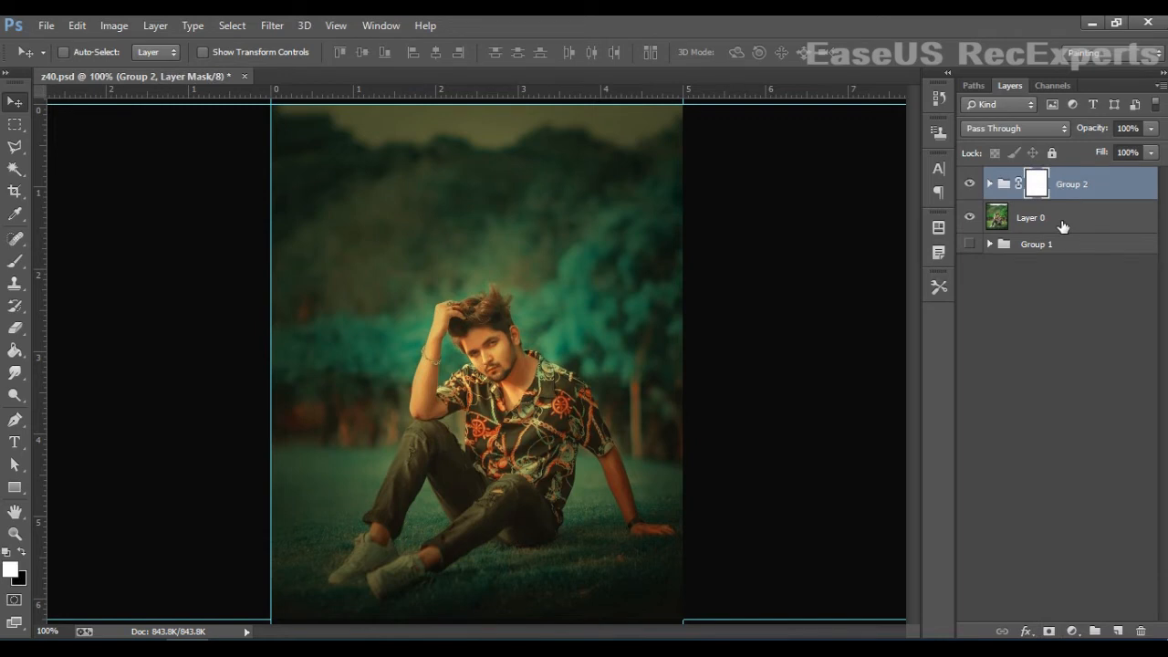
key(ctrl+i)
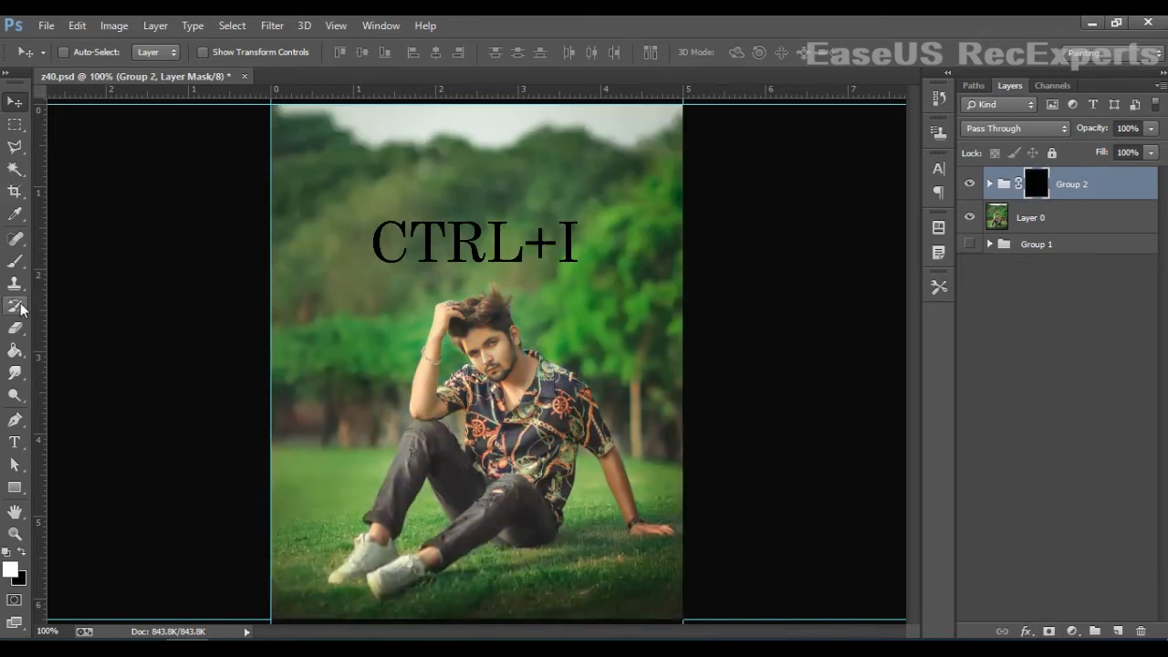
- Brush white across the upper background on the group mask and fill the entire mask with white
click(15, 261)
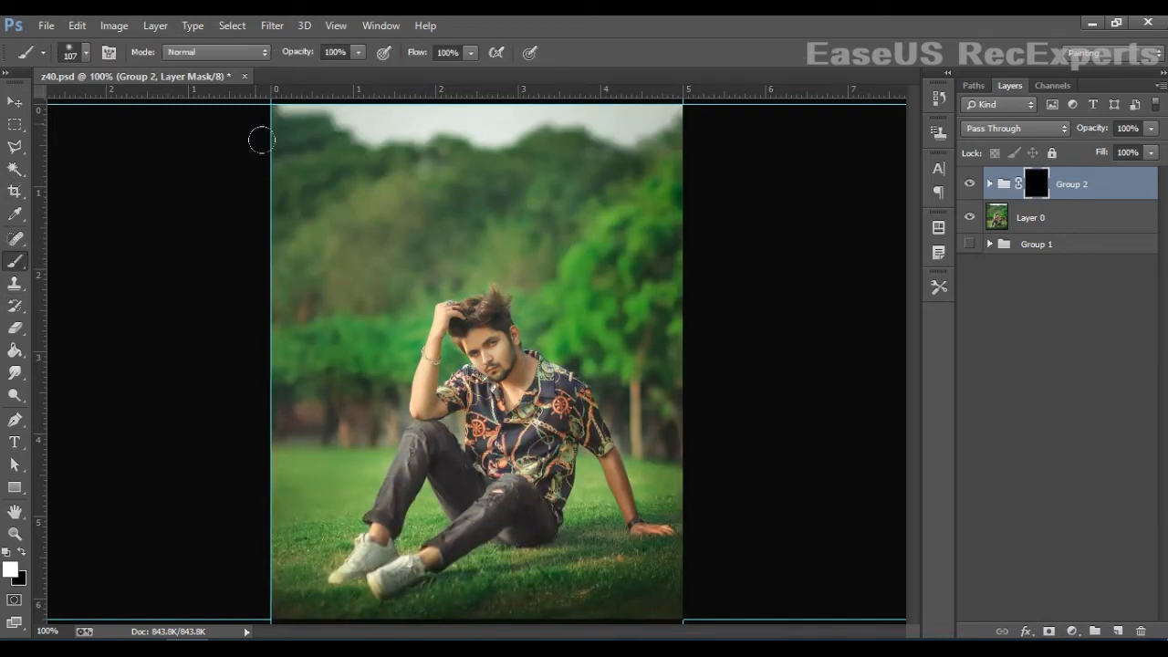
mouse_move(242, 158)
mouse_down()
mouse_move(789, 139)
mouse_move(517, 137)
mouse_move(343, 172)
mouse_move(225, 242)
mouse_move(203, 310)
mouse_move(606, 180)
mouse_up()
key(alt+BackSpace)
key(v)
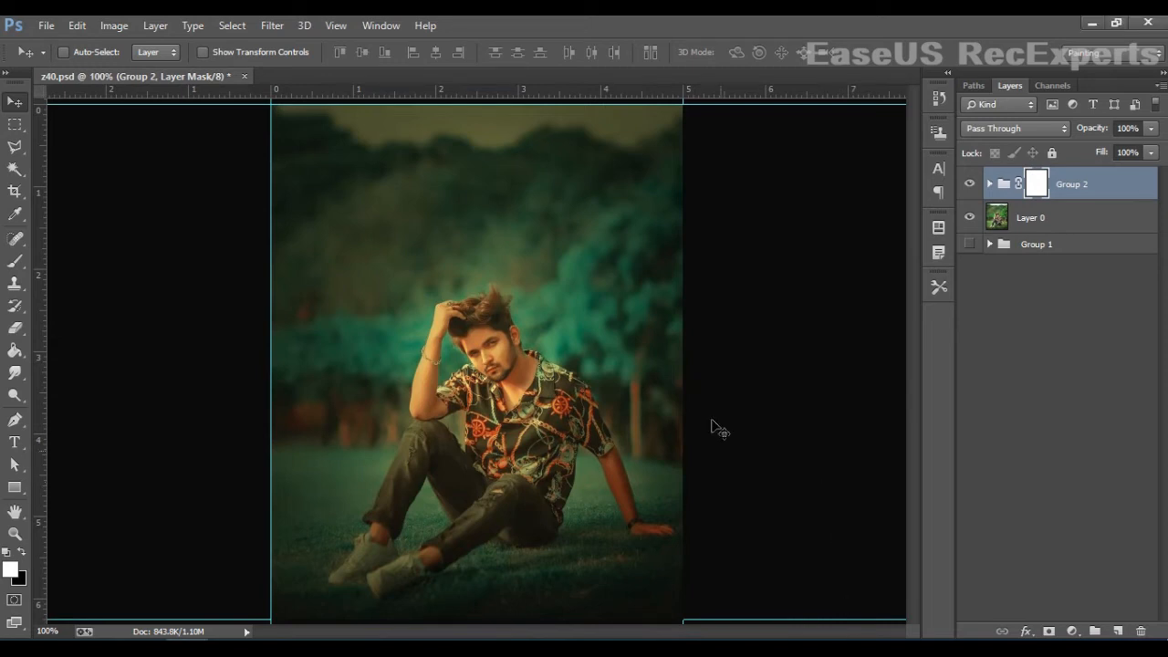
- Check the photo before and after the masked adjustment group
click(971, 184)
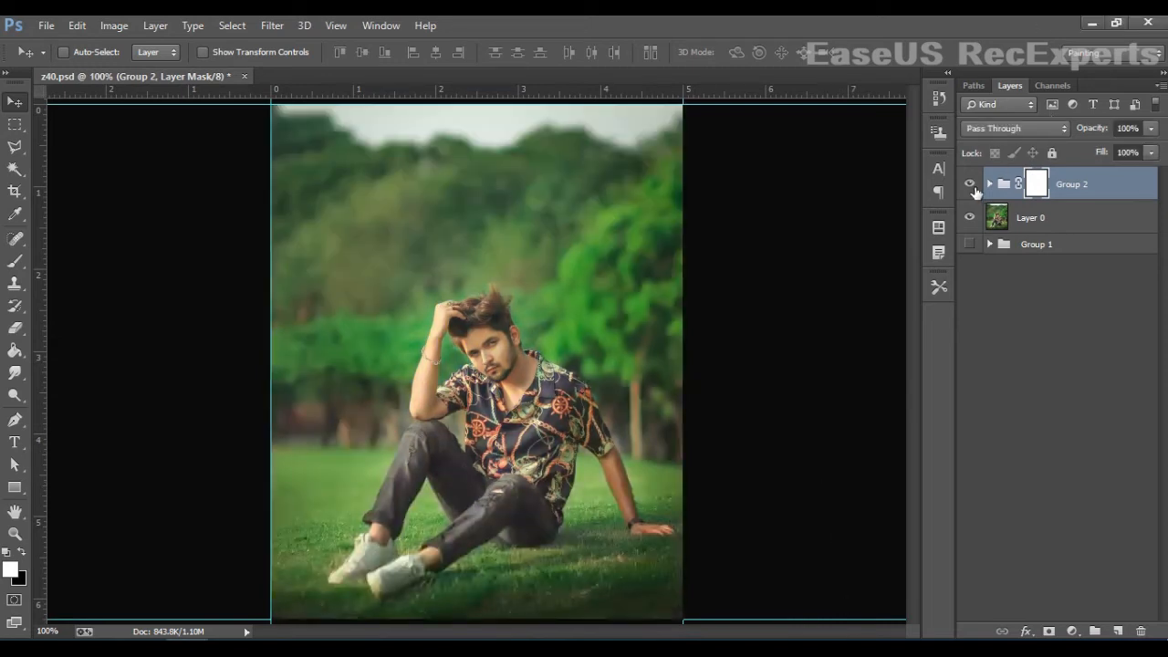
click(971, 184)
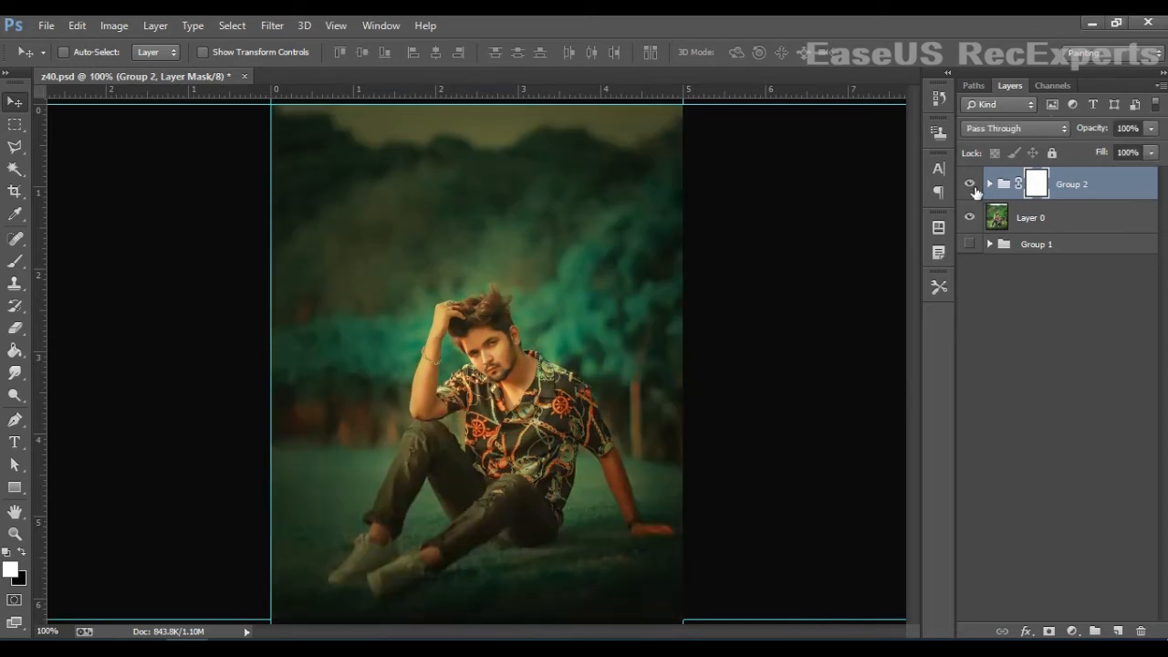
- Add a white text line with the creator's name in the upper part of the photo
click(14, 444)
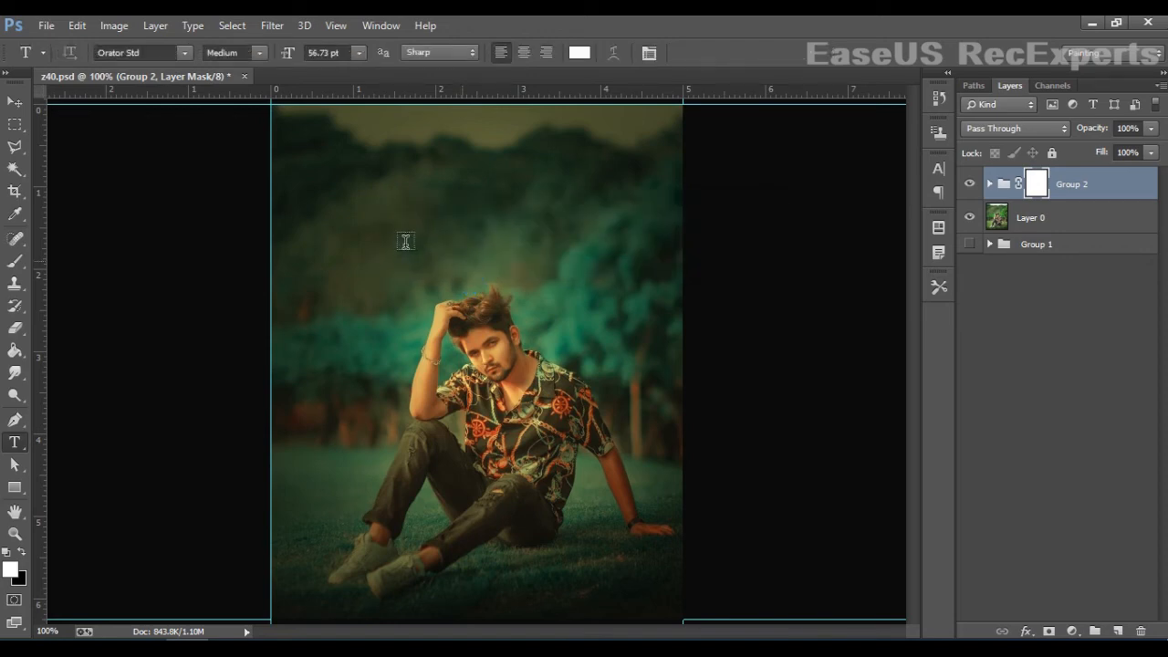
click(334, 224)
right_click(336, 227)
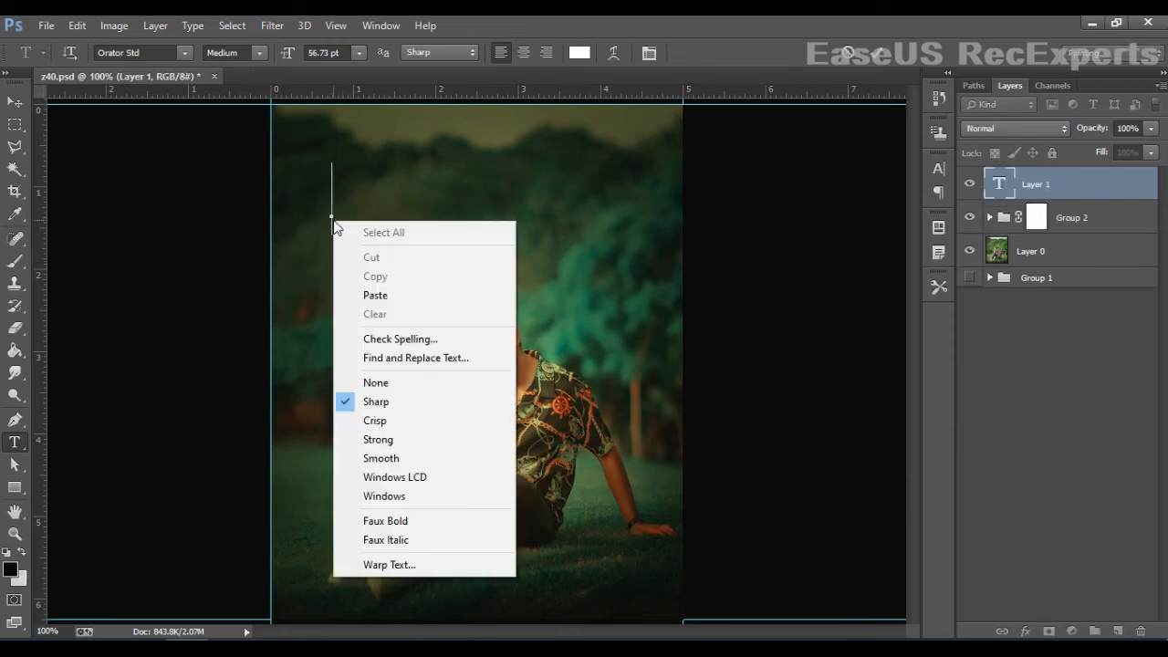
key(Escape)
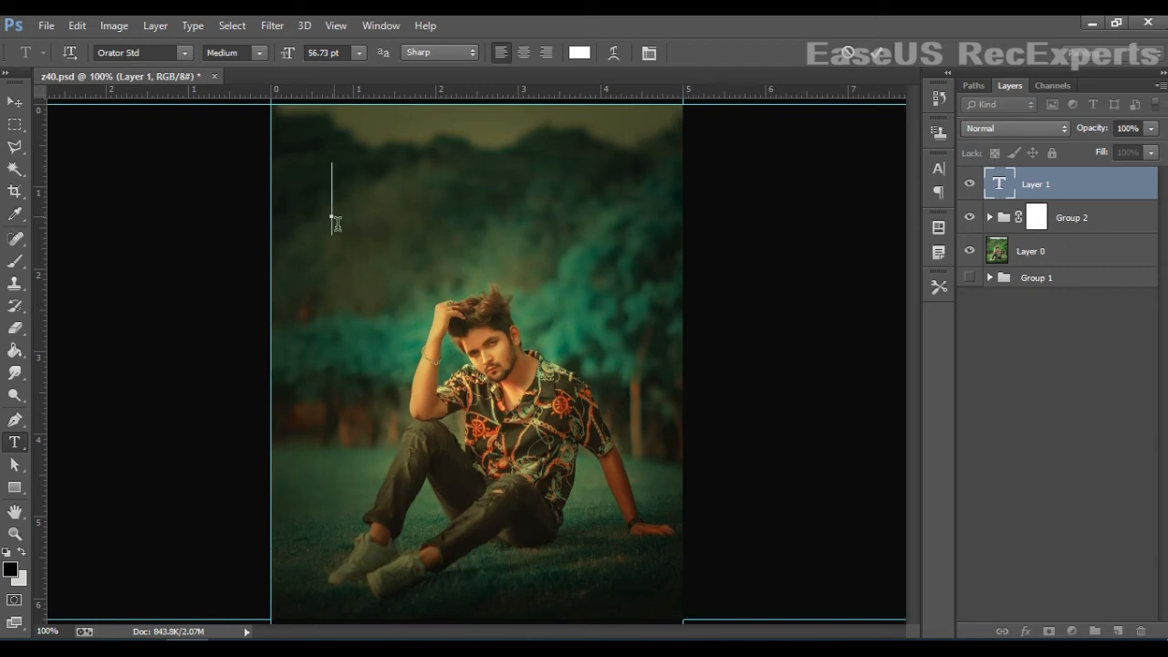
text(MR)
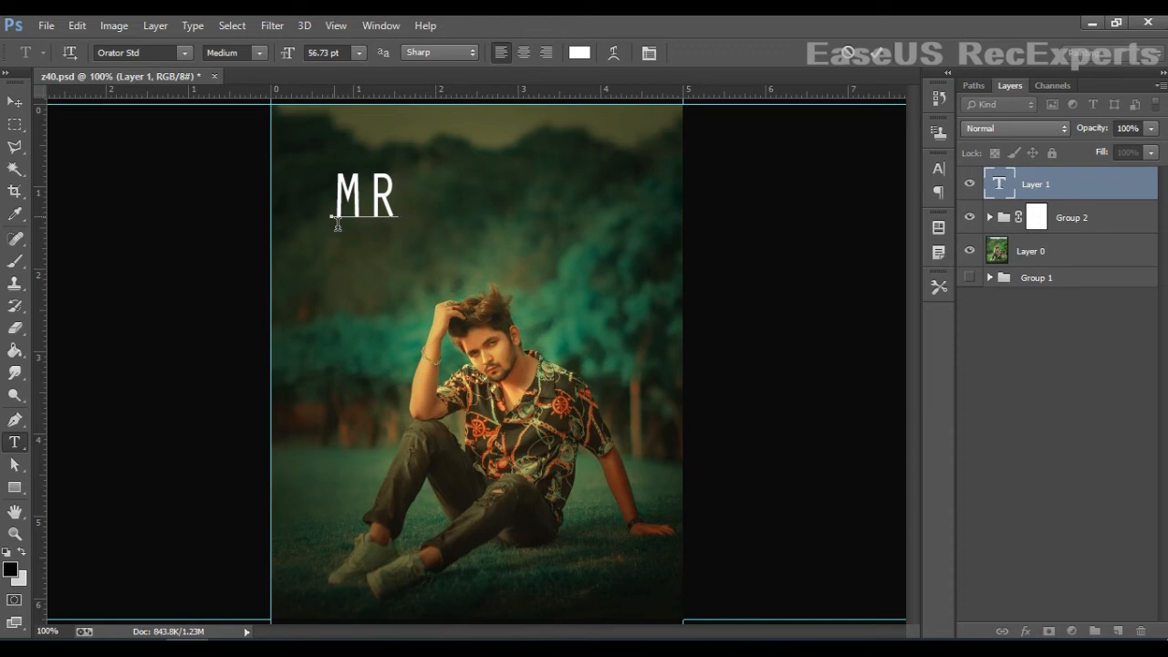
text( PLAV)
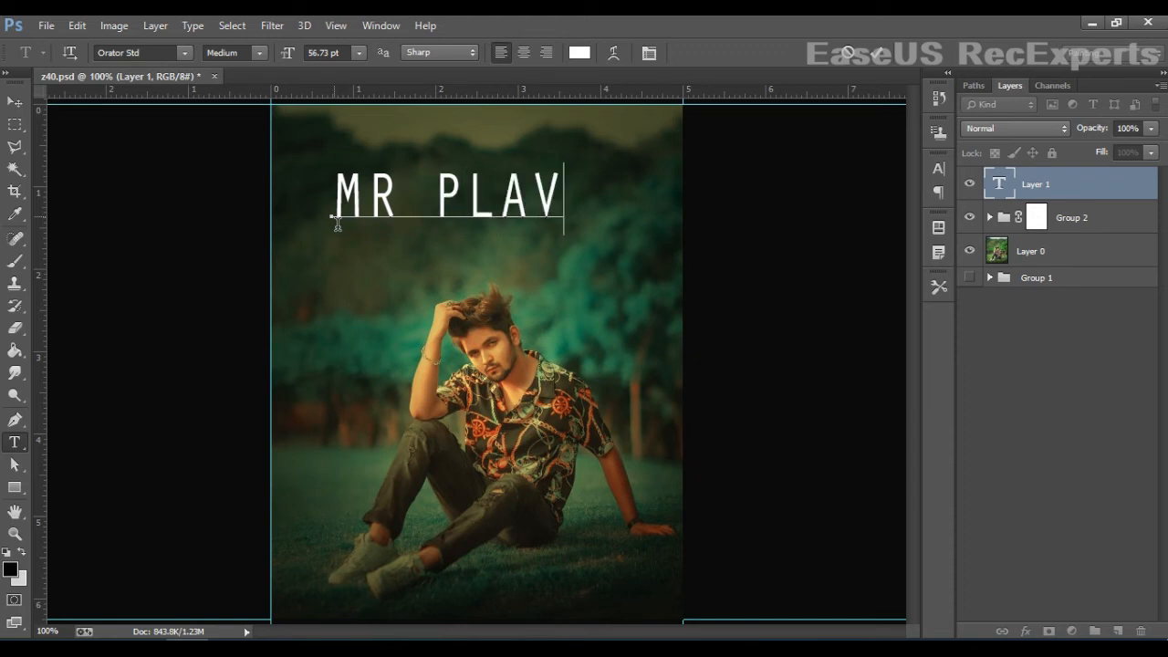
text(OM)
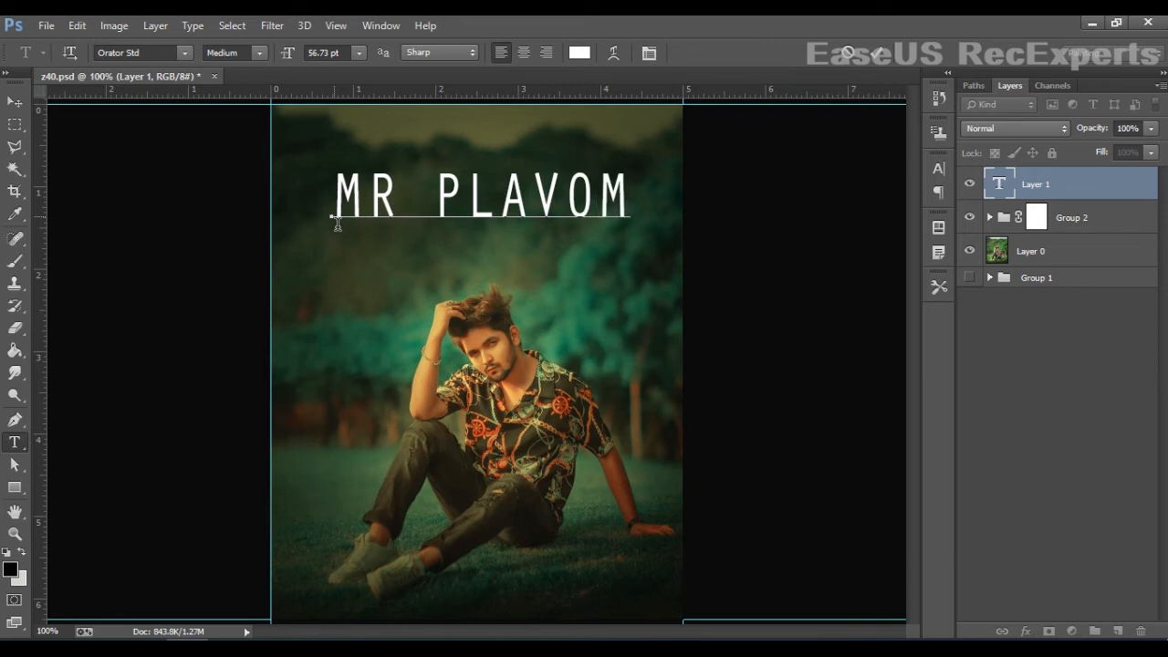
key(BackSpace)
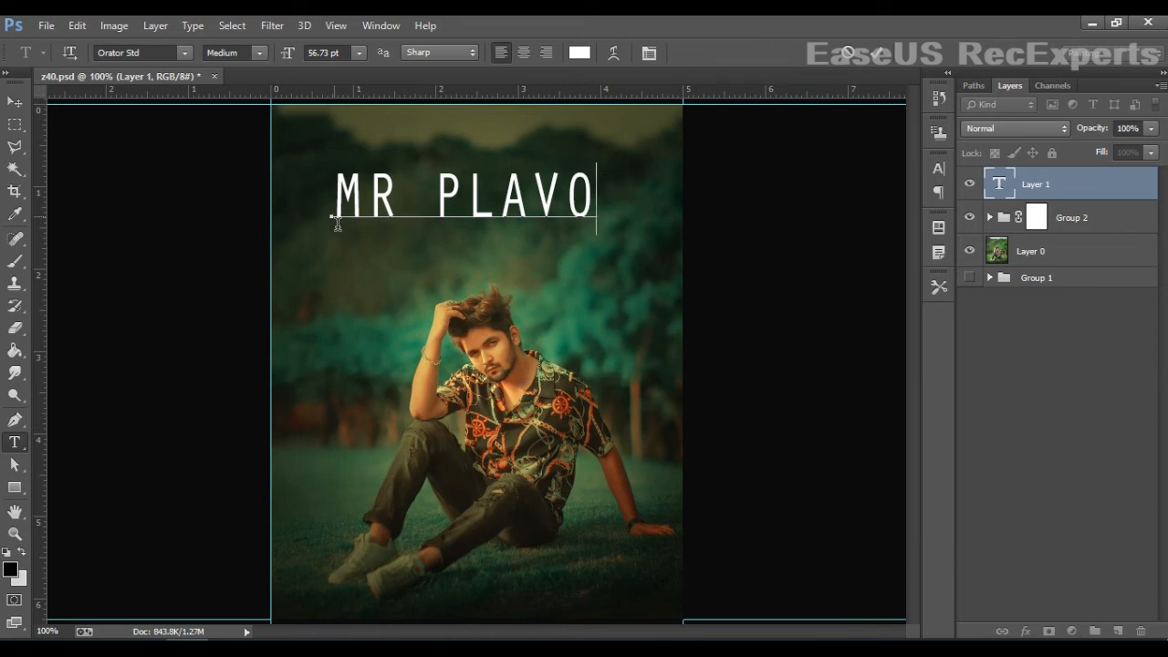
text(N)
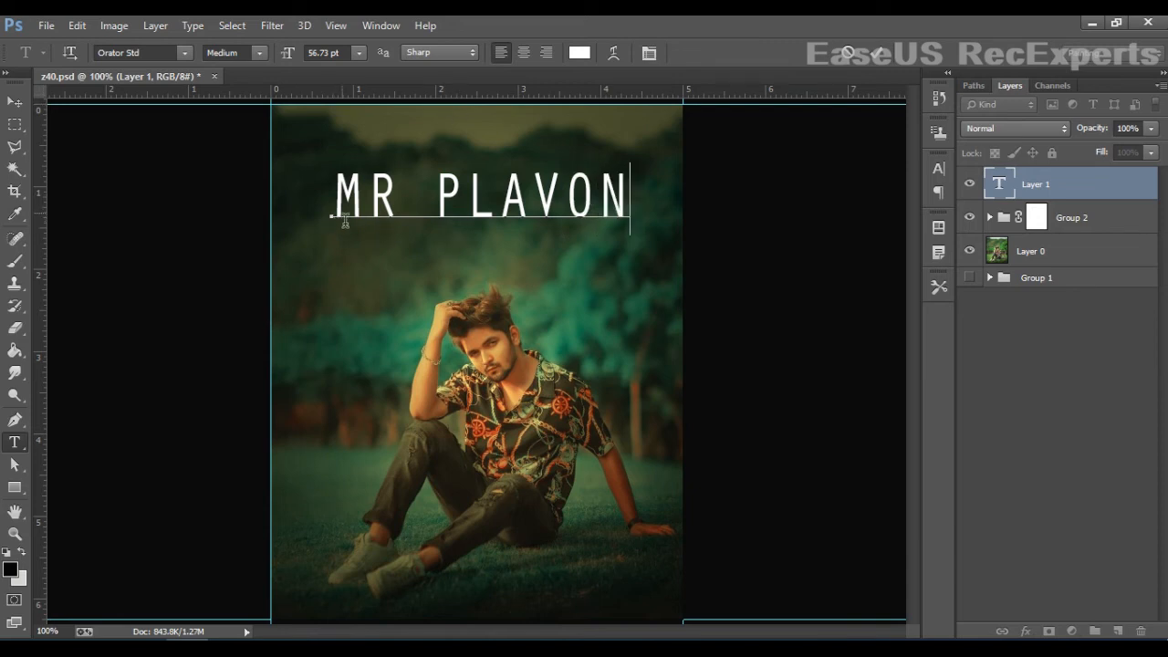
- Select the whole name text and set its font size to 11 pt
drag(336, 219, 809, 173)
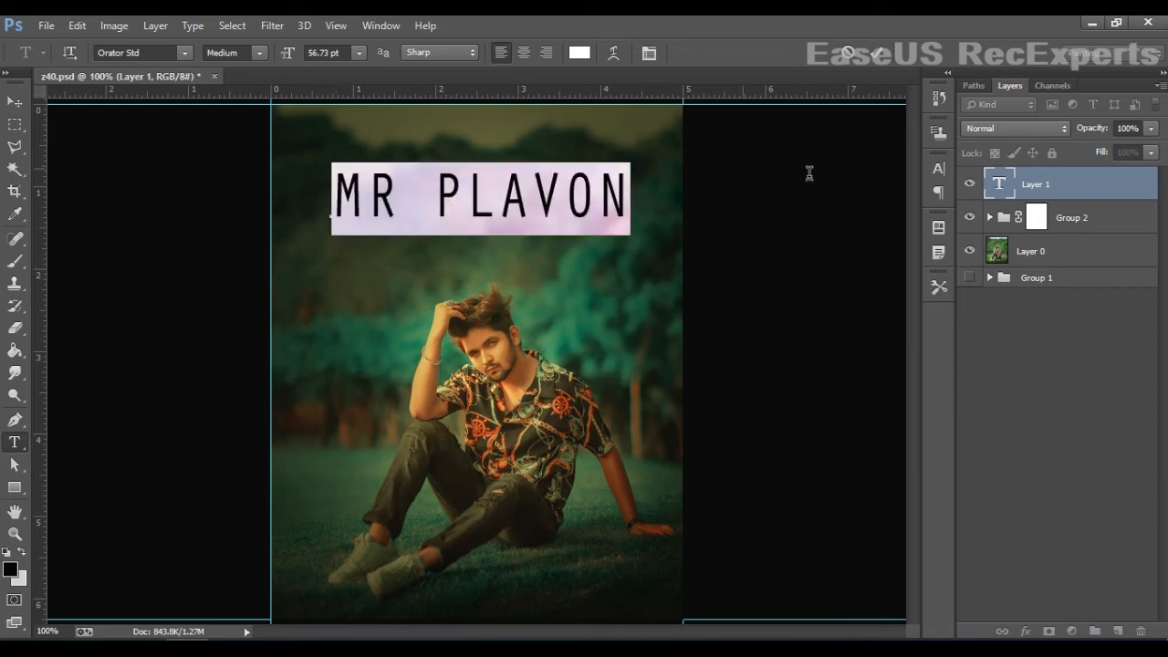
click(359, 52)
click(363, 153)
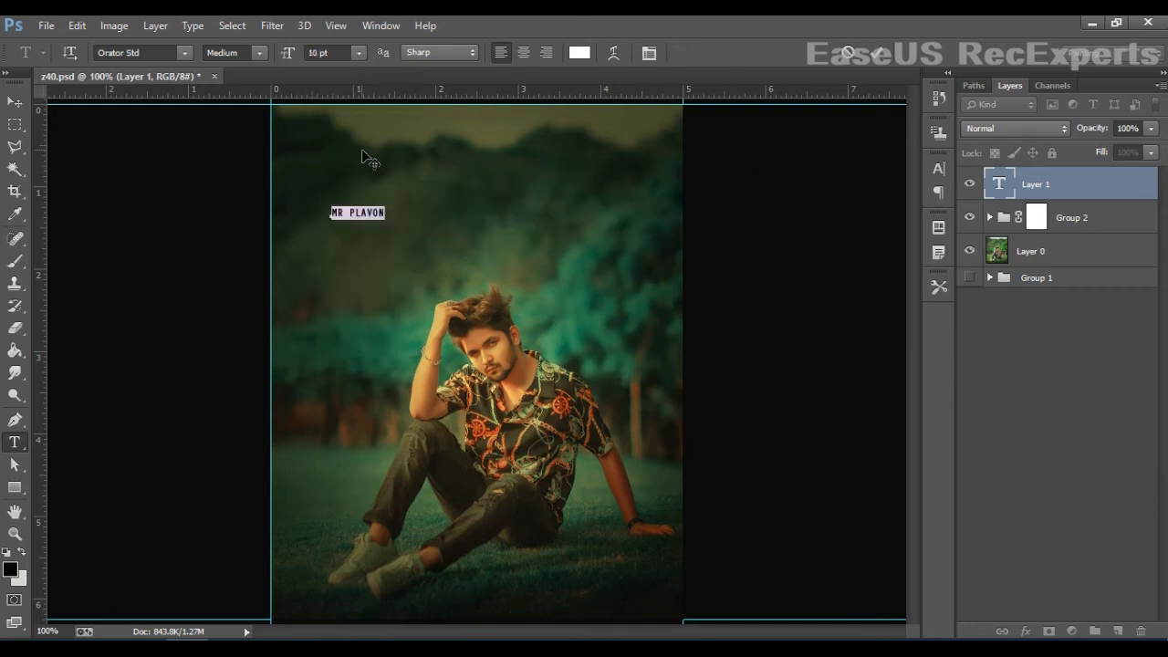
click(358, 52)
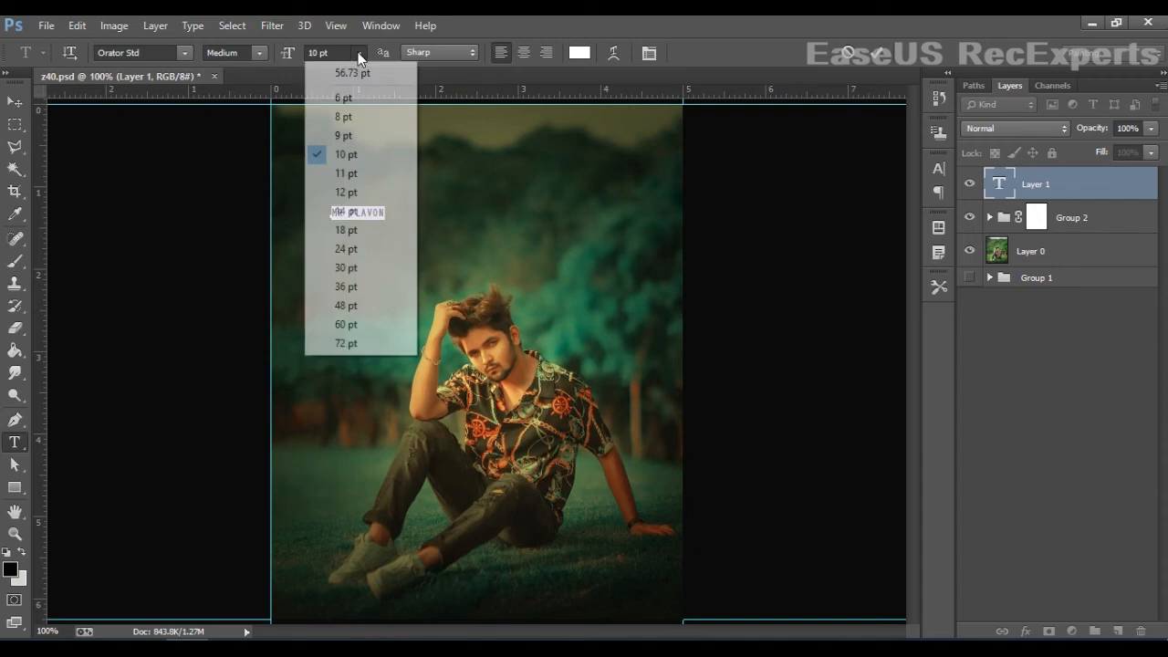
click(362, 173)
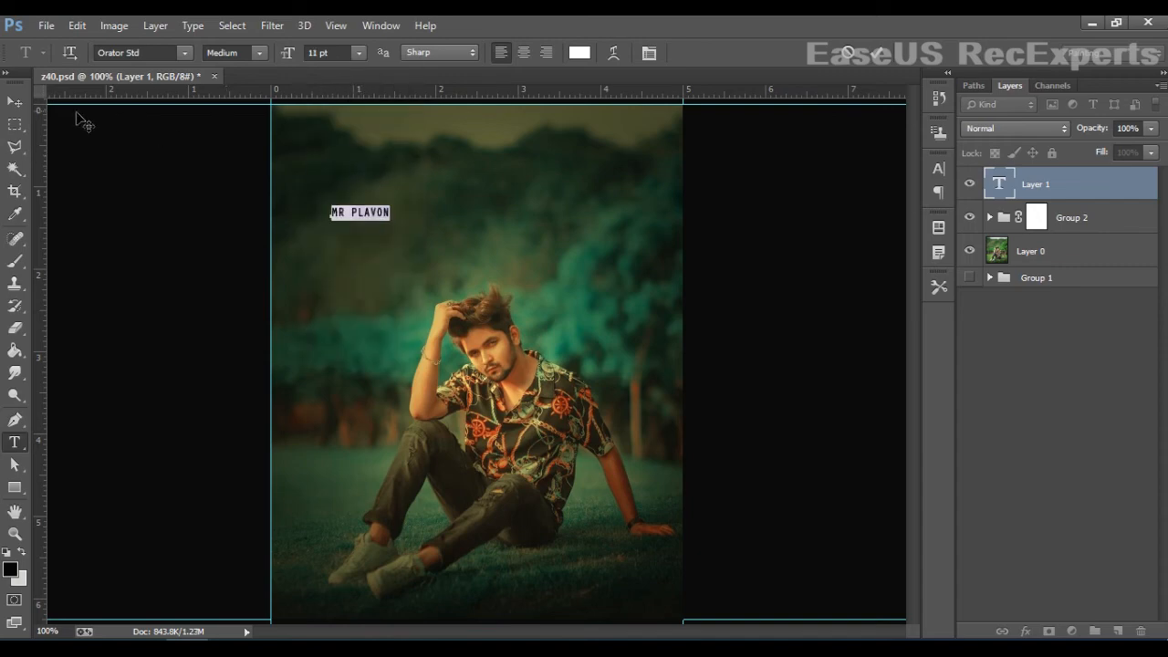
- Try the Palace Script MT font on the name text
click(186, 52)
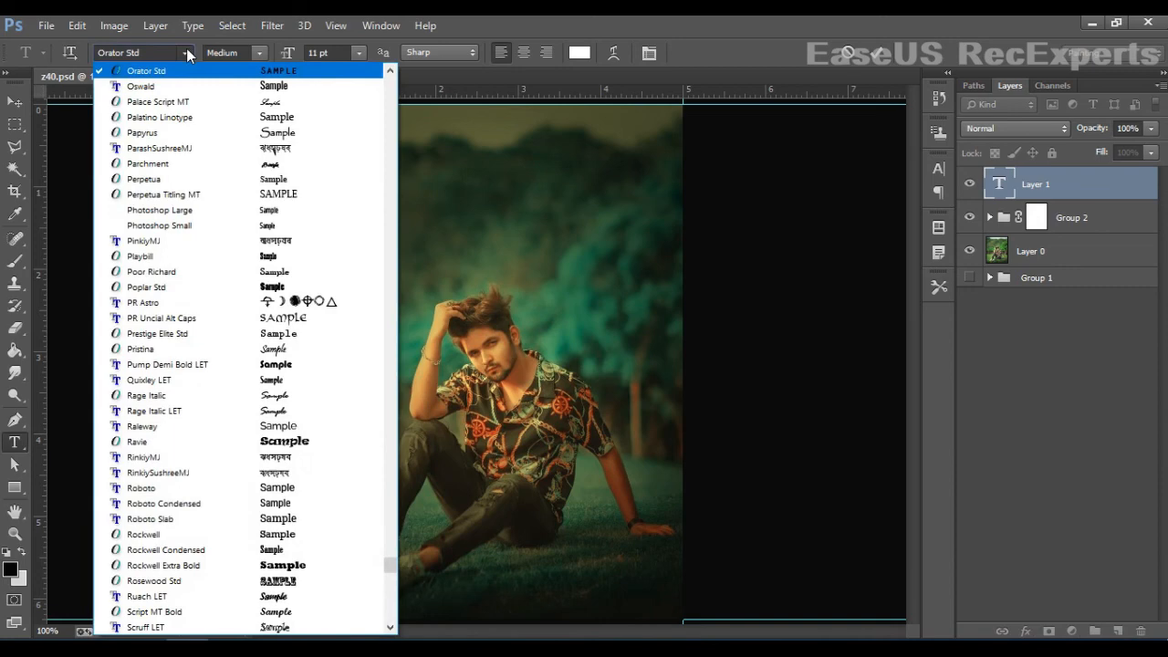
click(283, 104)
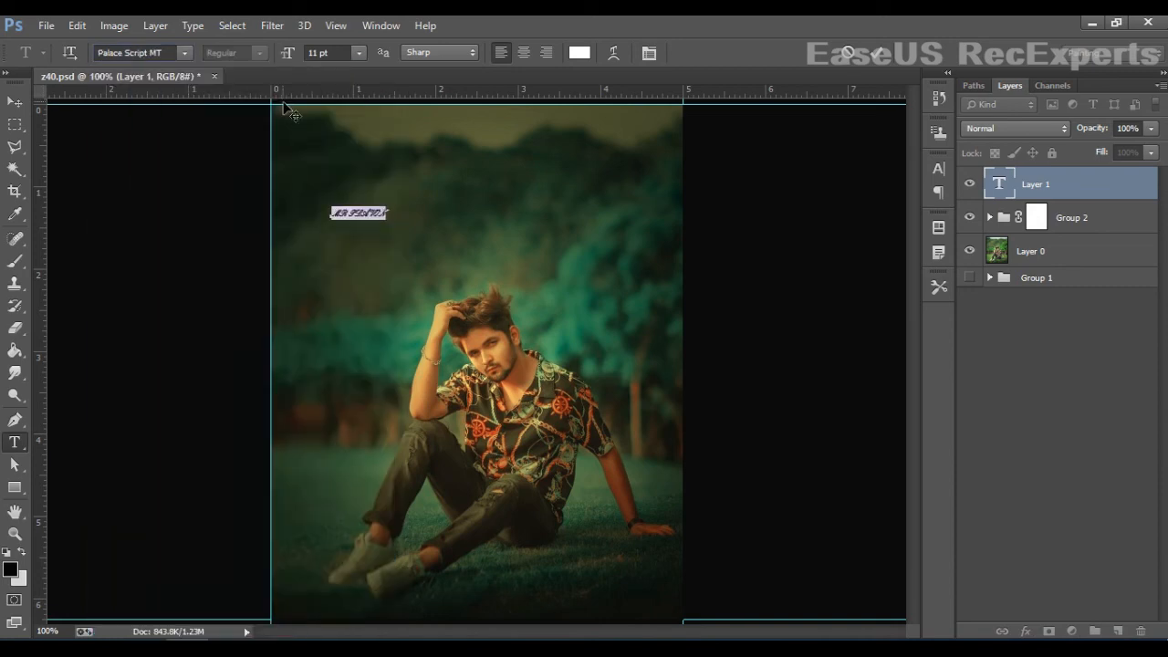
click(13, 102)
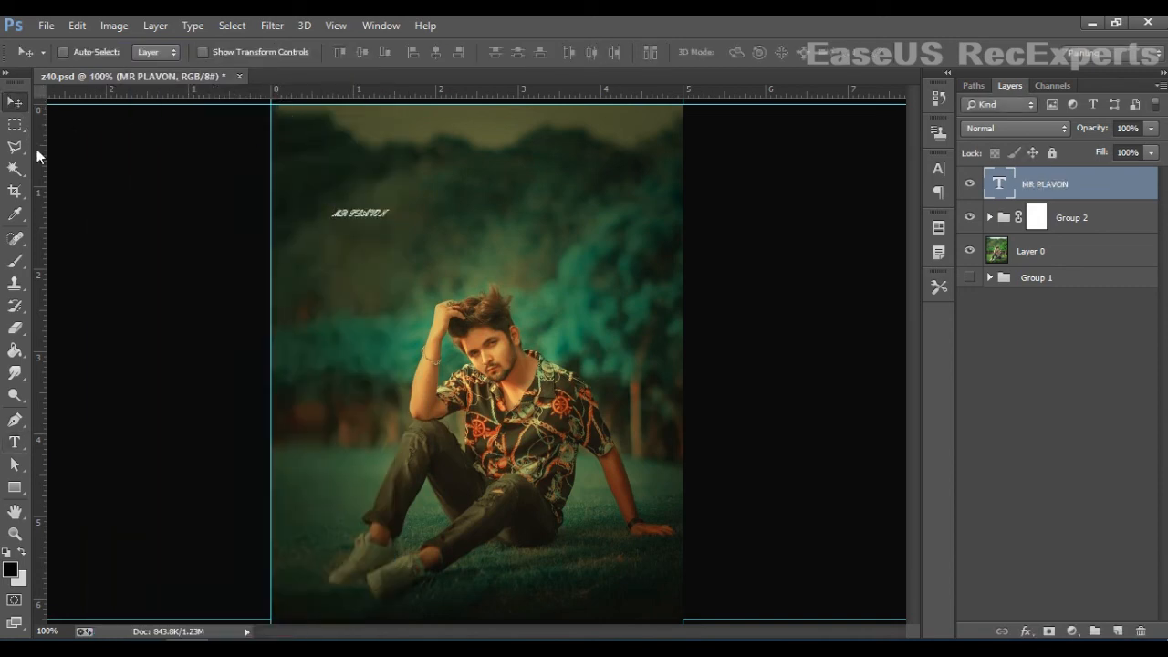
- Reselect the whole name text, try Rage Italic on it, and set its font to Segoe Script
click(14, 442)
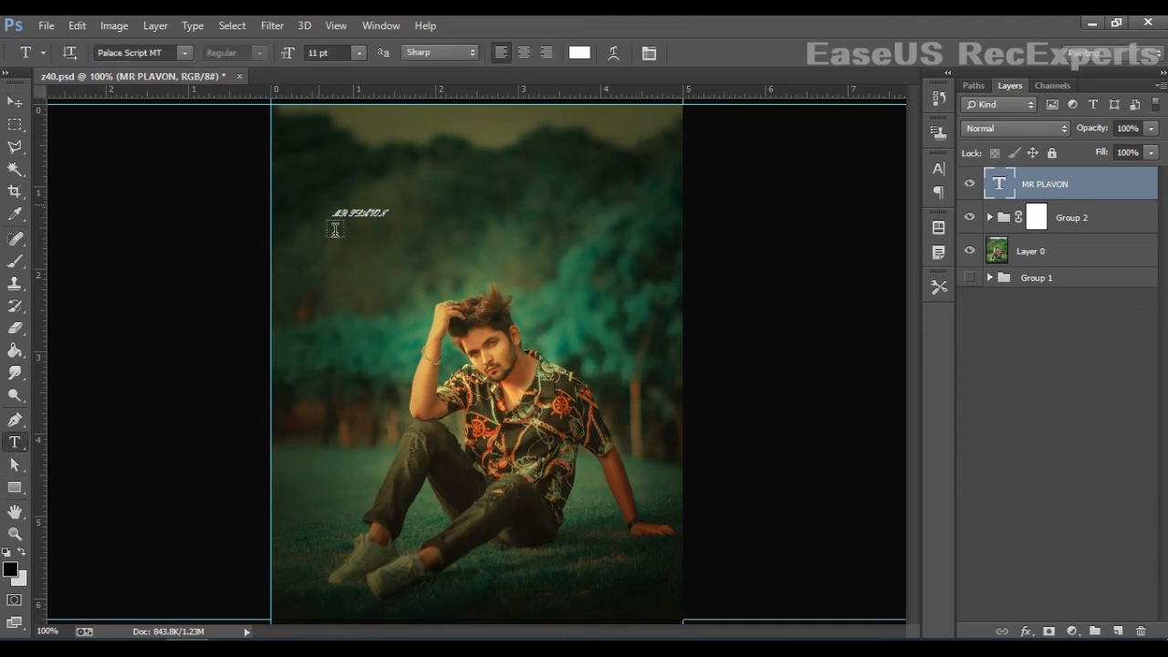
drag(334, 219, 414, 220)
click(334, 220)
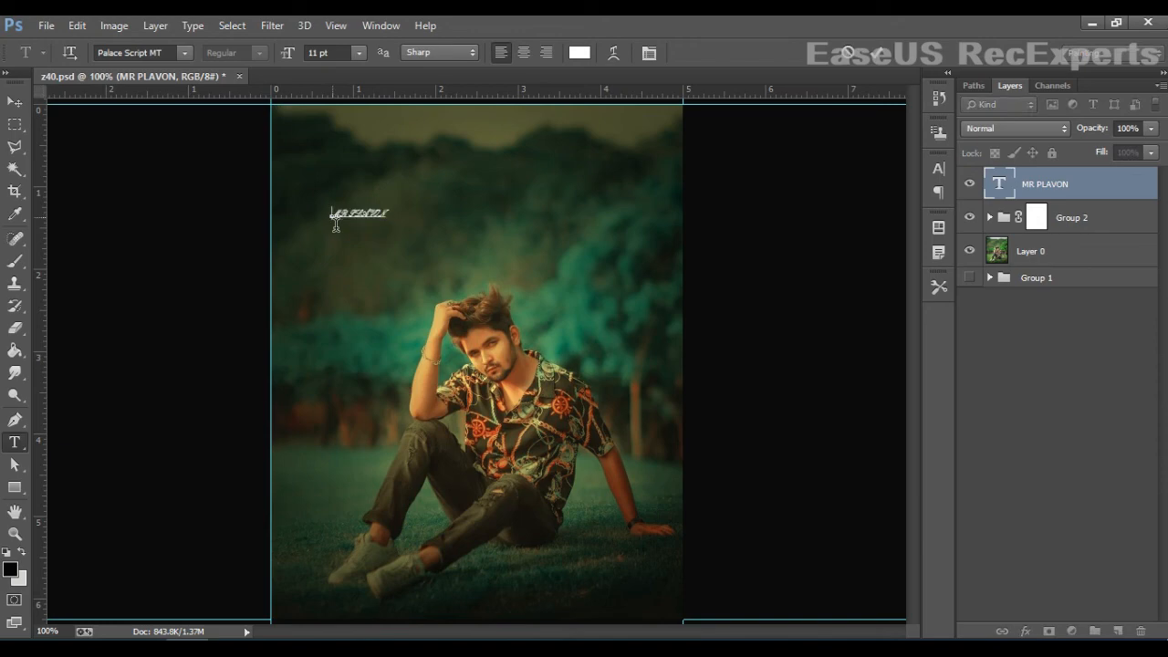
drag(336, 223, 402, 217)
click(185, 52)
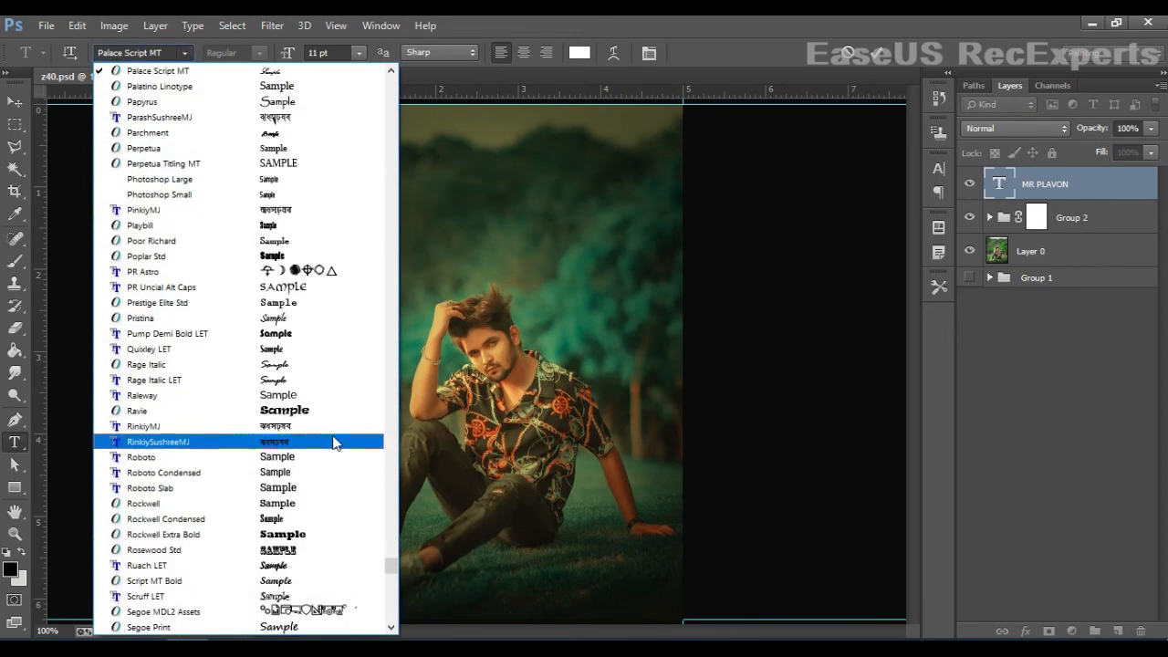
click(304, 368)
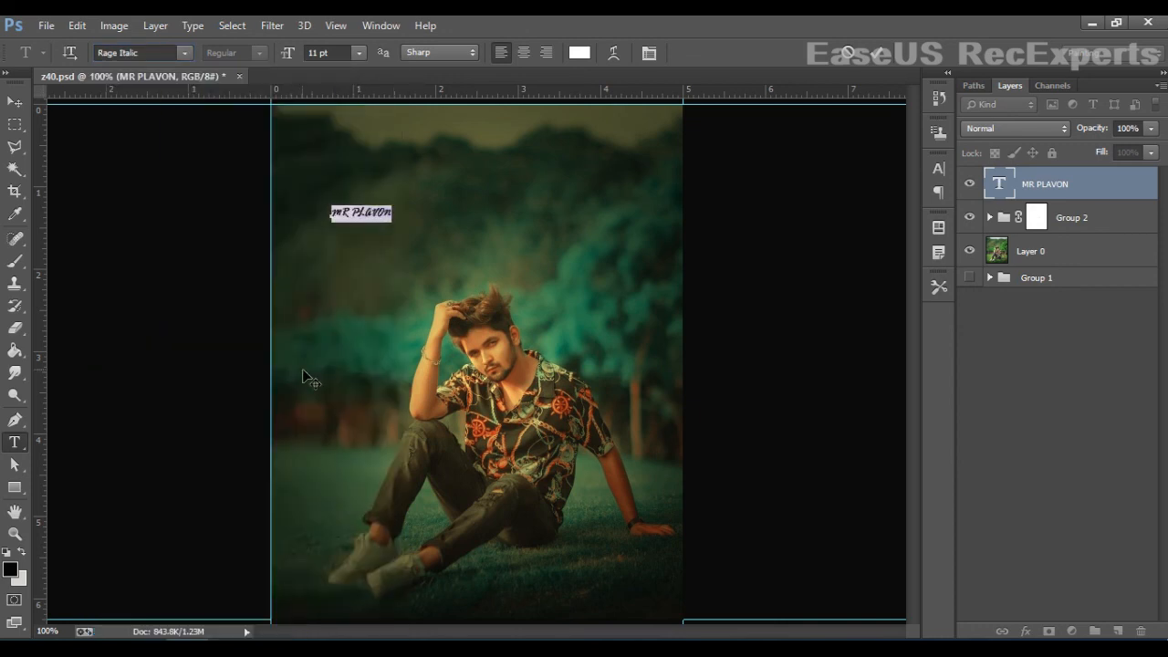
click(188, 52)
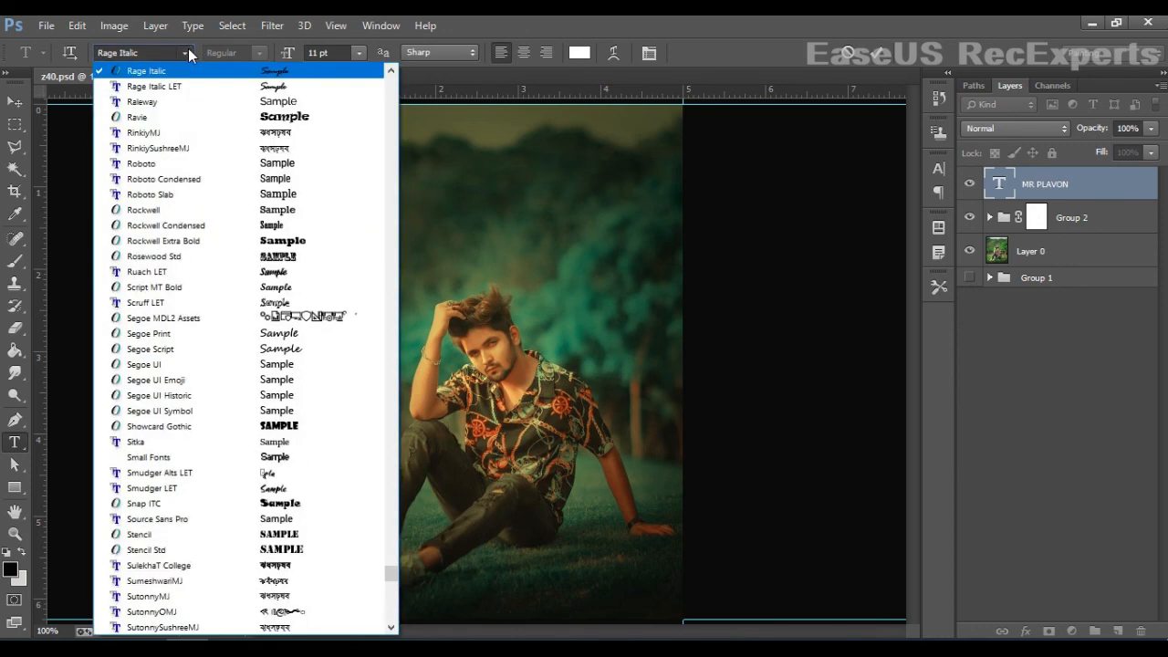
click(321, 349)
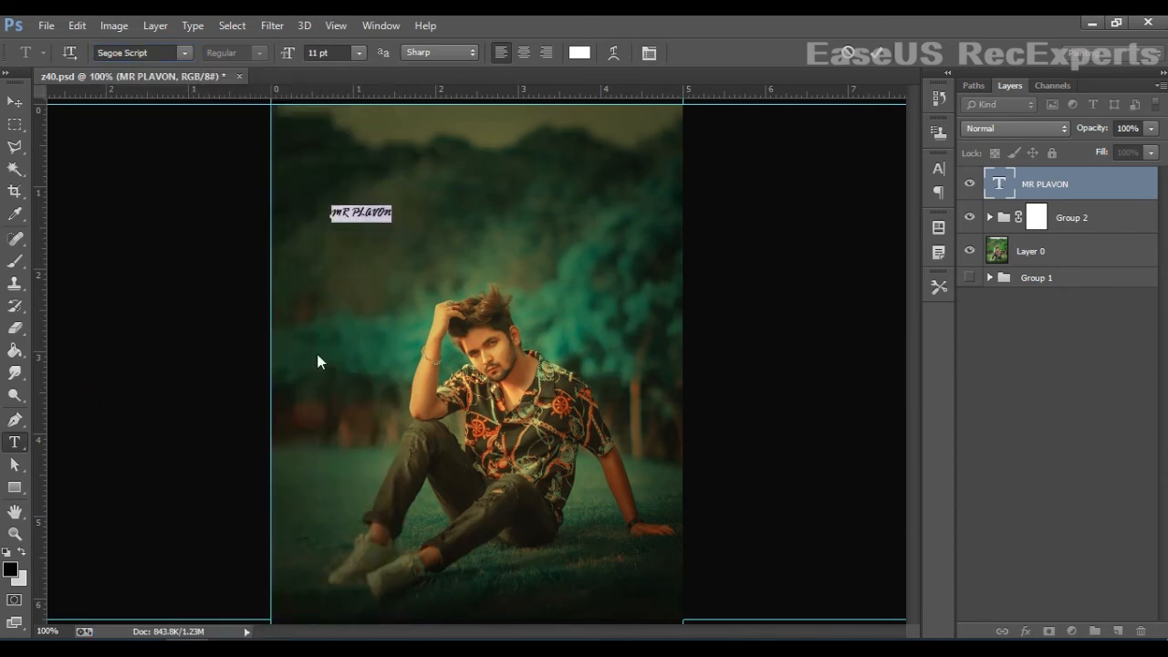
- Move the name text into the photo's upper-right corner and add two periods after the name
click(14, 102)
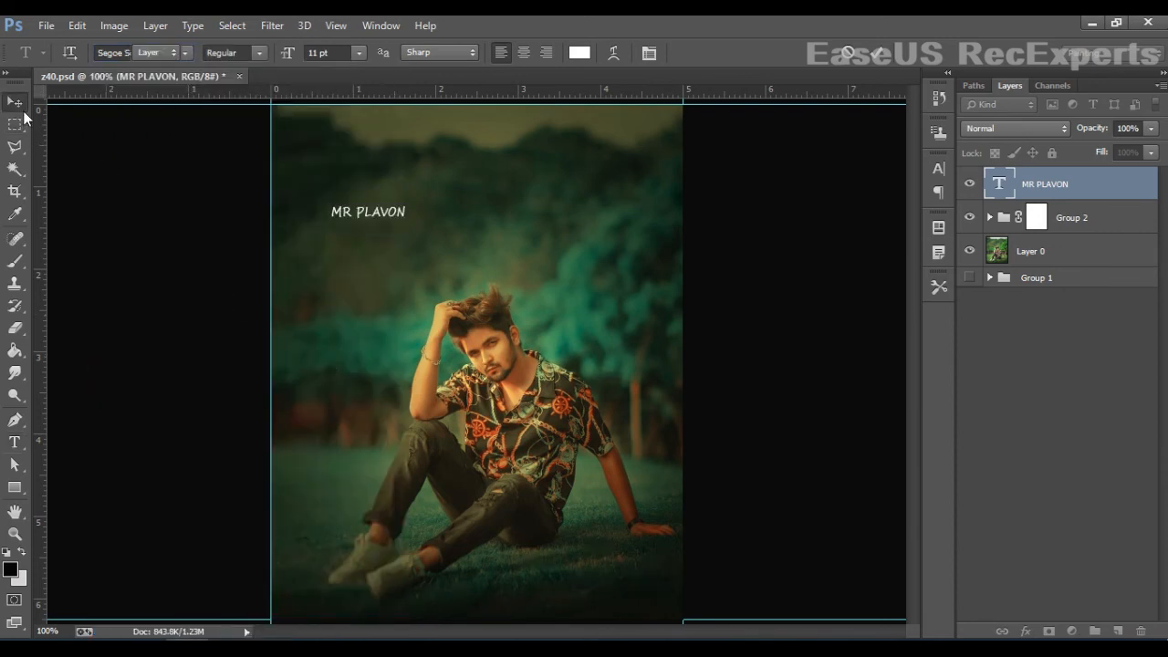
drag(364, 218, 642, 116)
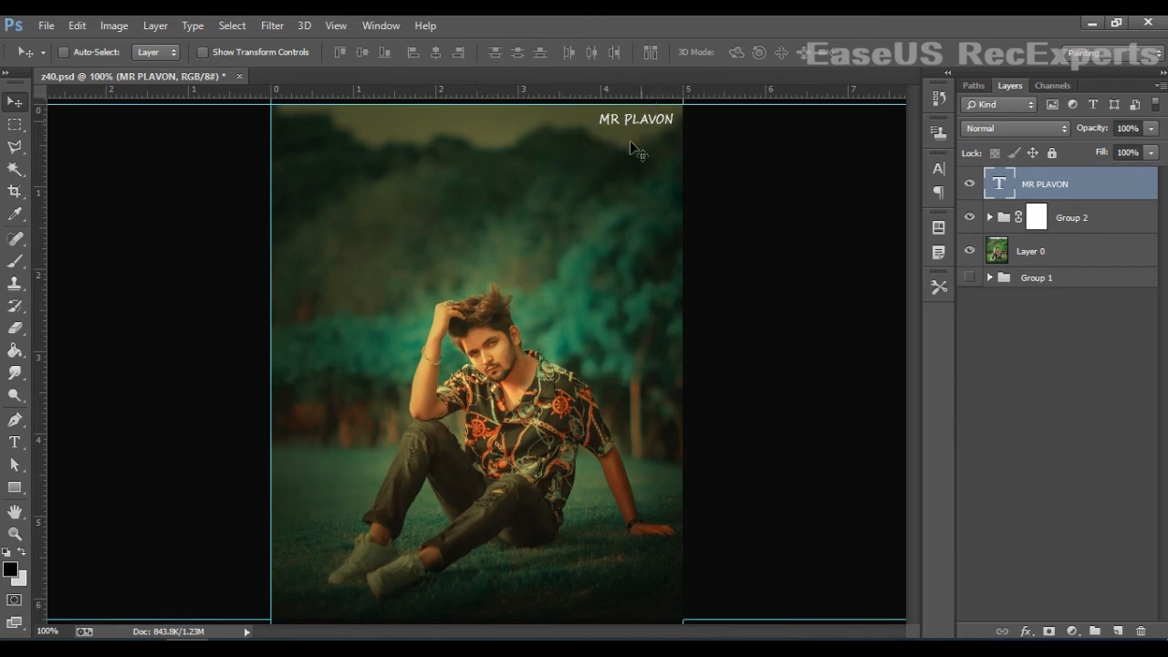
click(15, 441)
click(674, 129)
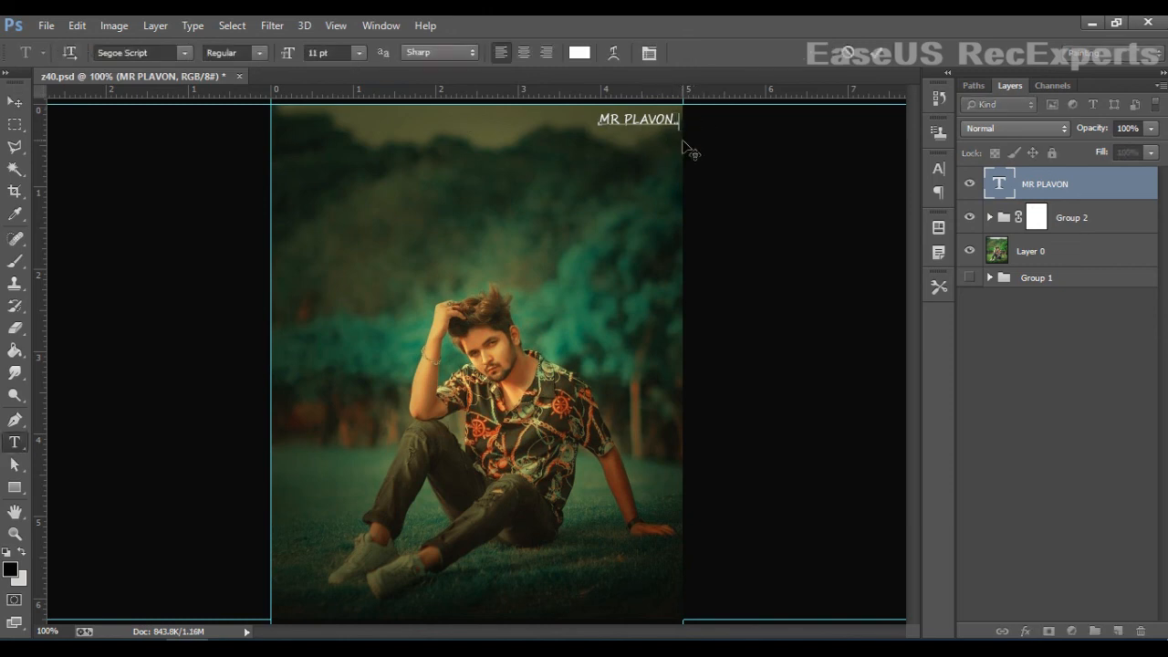
click(15, 101)
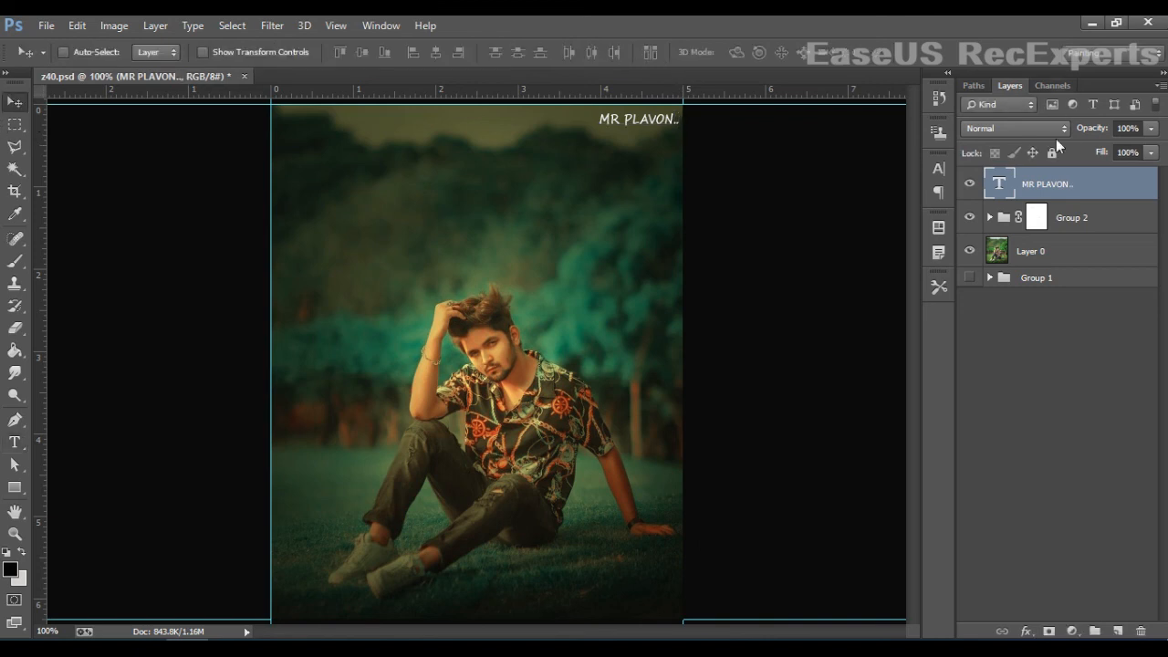
- Examine the graded portrait and the name text both as a whole and close up
click(969, 183)
key(ctrl+minus)
key(ctrl+minus)
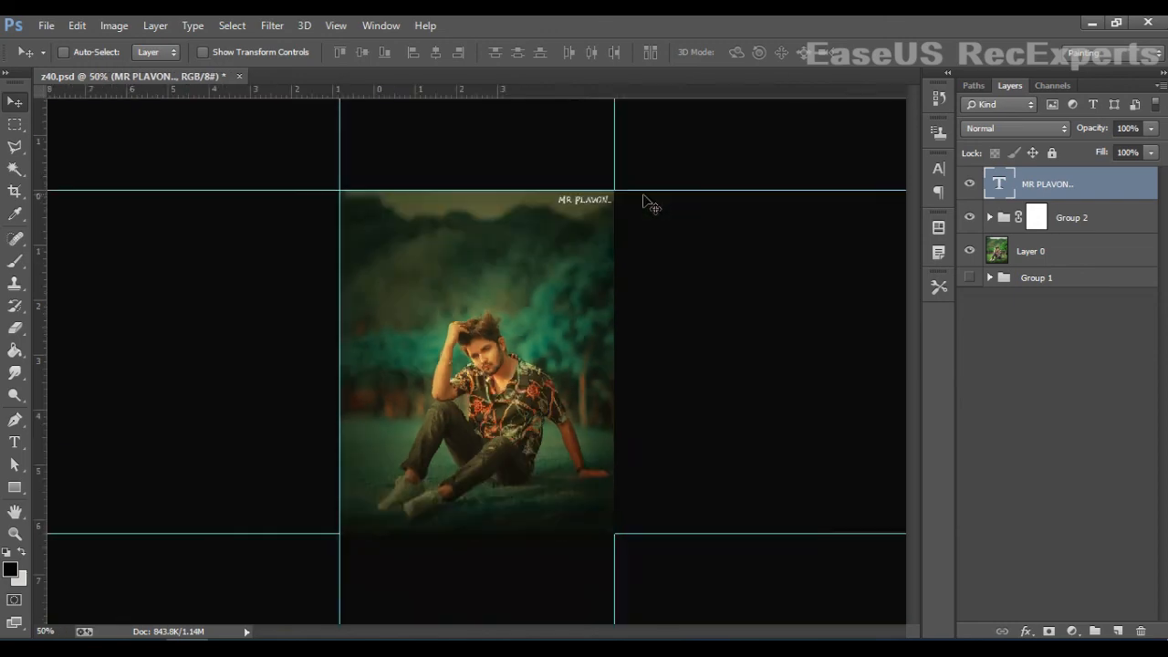
key(ctrl+plus)
key(ctrl+plus)
key(ctrl+plus)
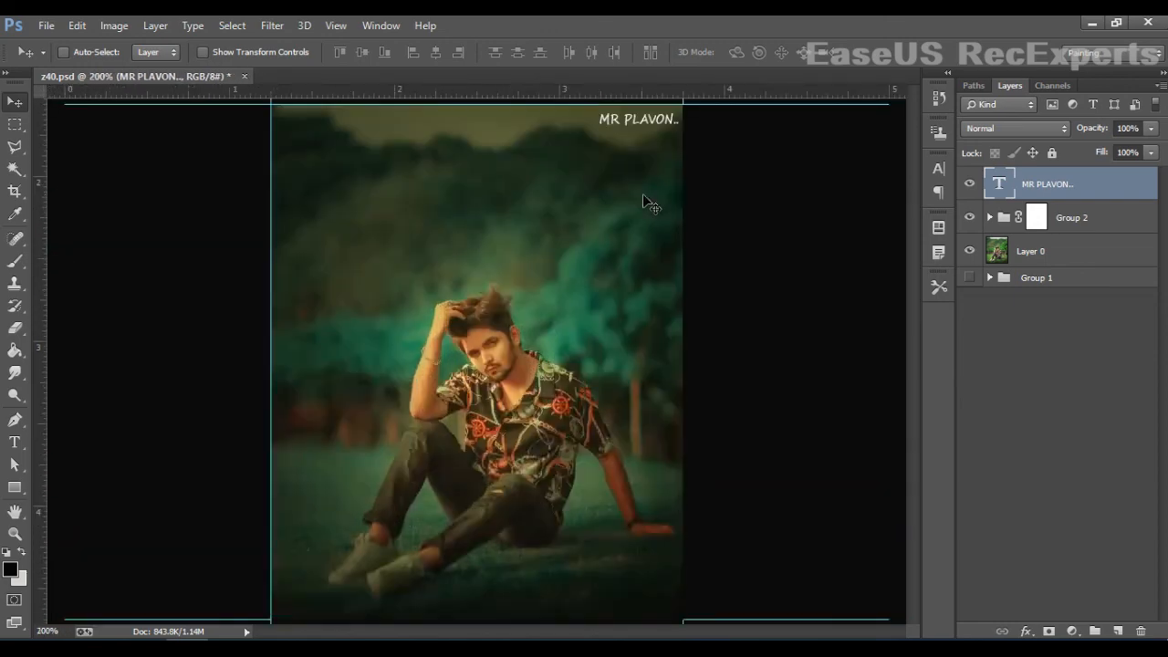
key(ctrl+minus)
key(ctrl+minus)
key(ctrl+minus)
key(ctrl+plus)
key(ctrl+plus)
key(ctrl+plus)
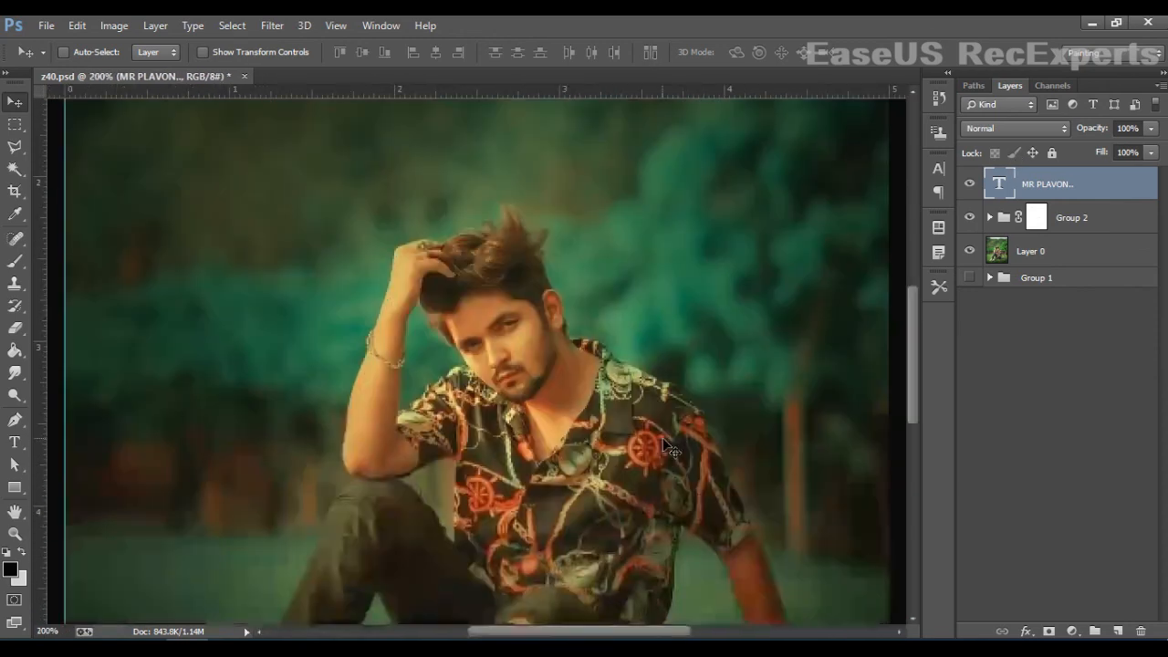
key(ctrl+minus)
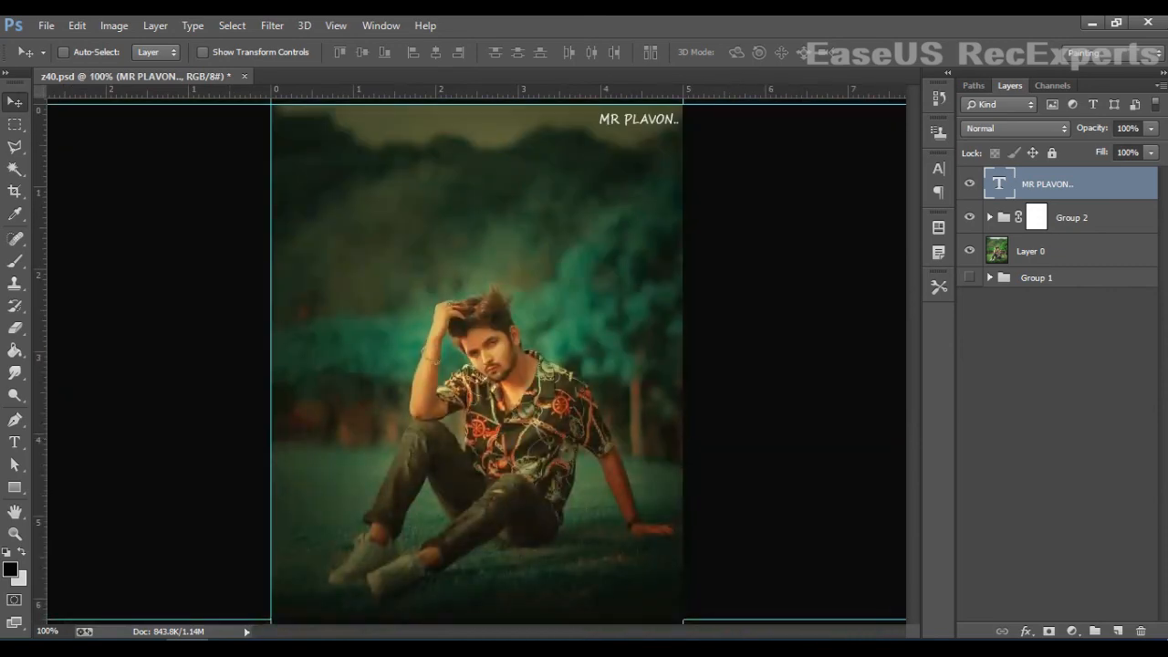